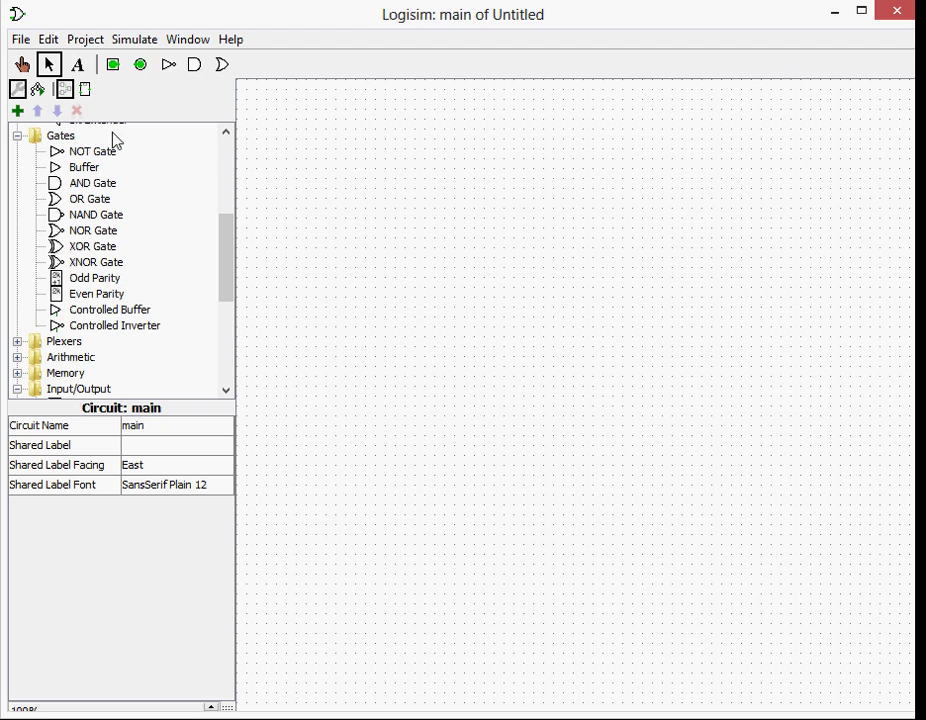
# Place an input pin near the top-left of the canvas and pick the NOT gate from Gates.
pyautogui.scroll(2, 157, 196)
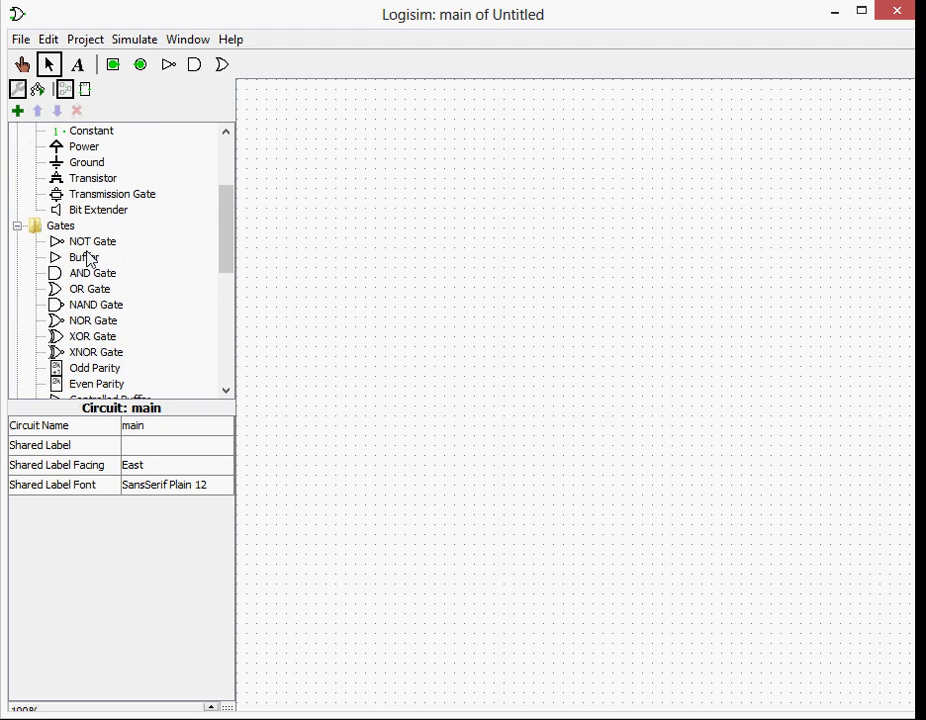
pyautogui.click(113, 64)
pyautogui.click(336, 160)
pyautogui.click(110, 241)
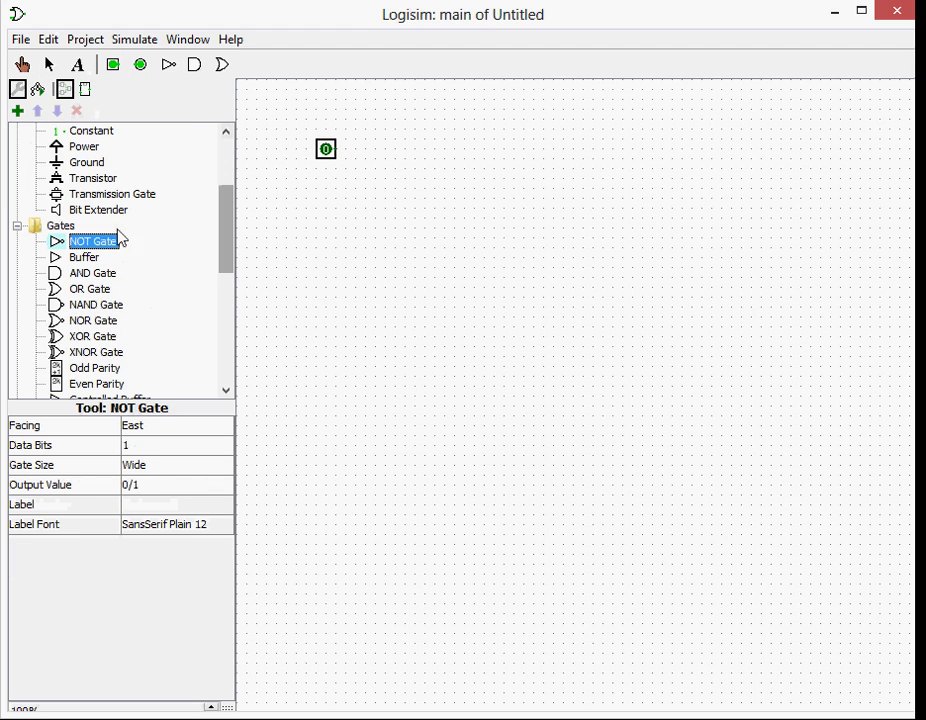
# Place the NOT gate just right of the input pin.
pyautogui.click(390, 159)
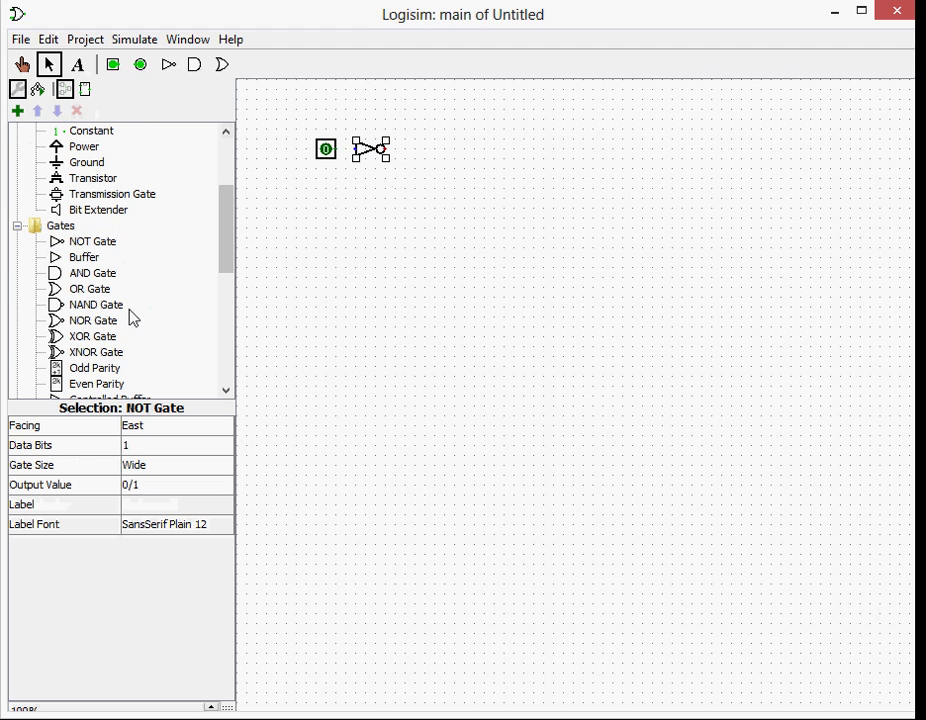
pyautogui.scroll(-4, 125, 312)
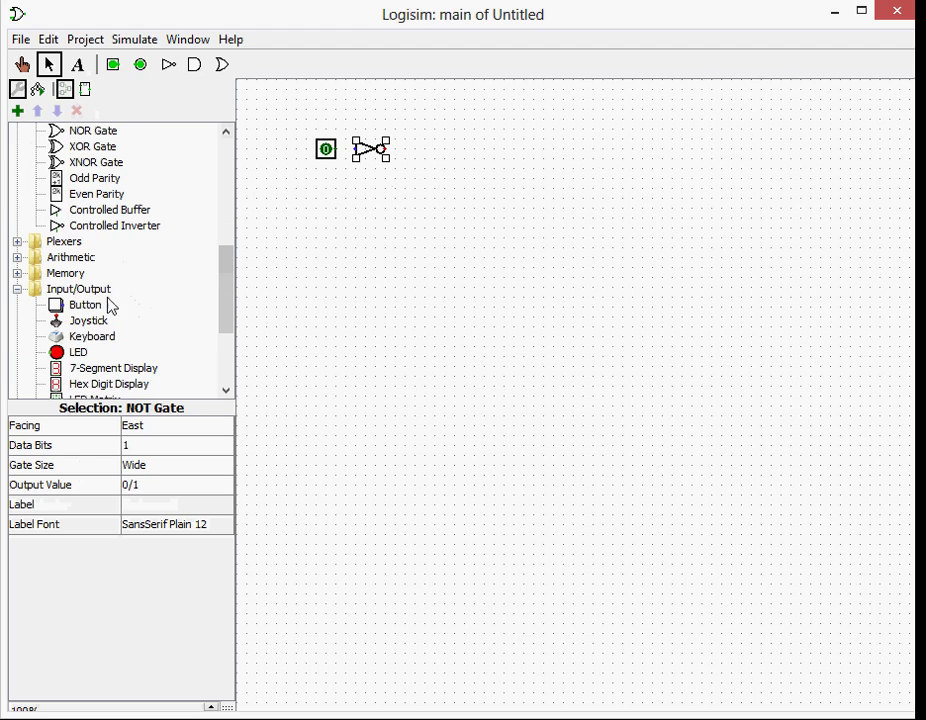
pyautogui.click(328, 154)
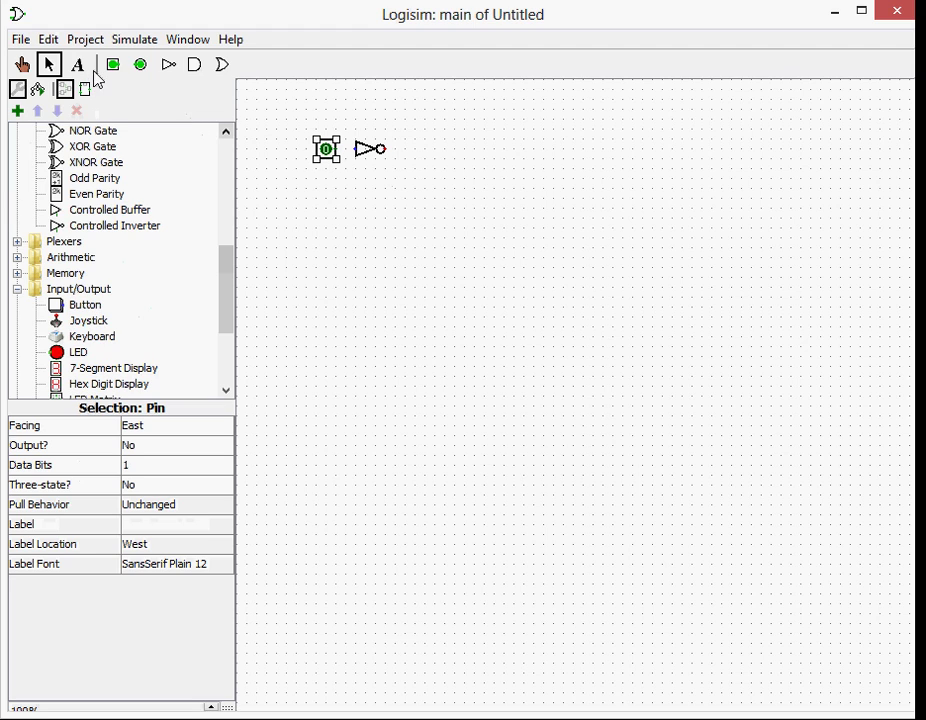
pyautogui.scroll(2, 88, 276)
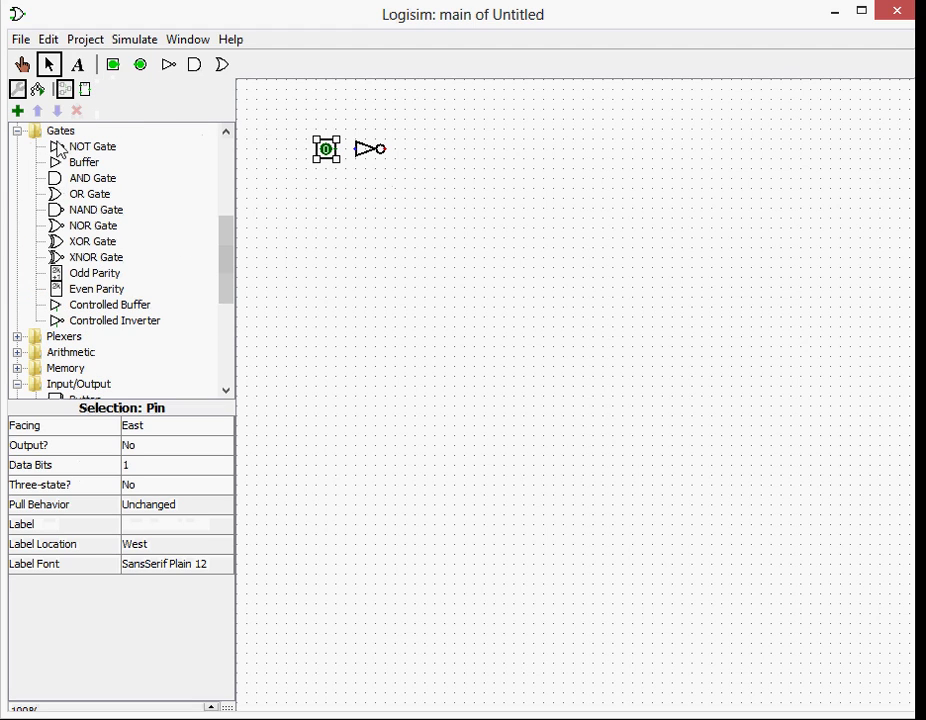
pyautogui.scroll(-4, 60, 200)
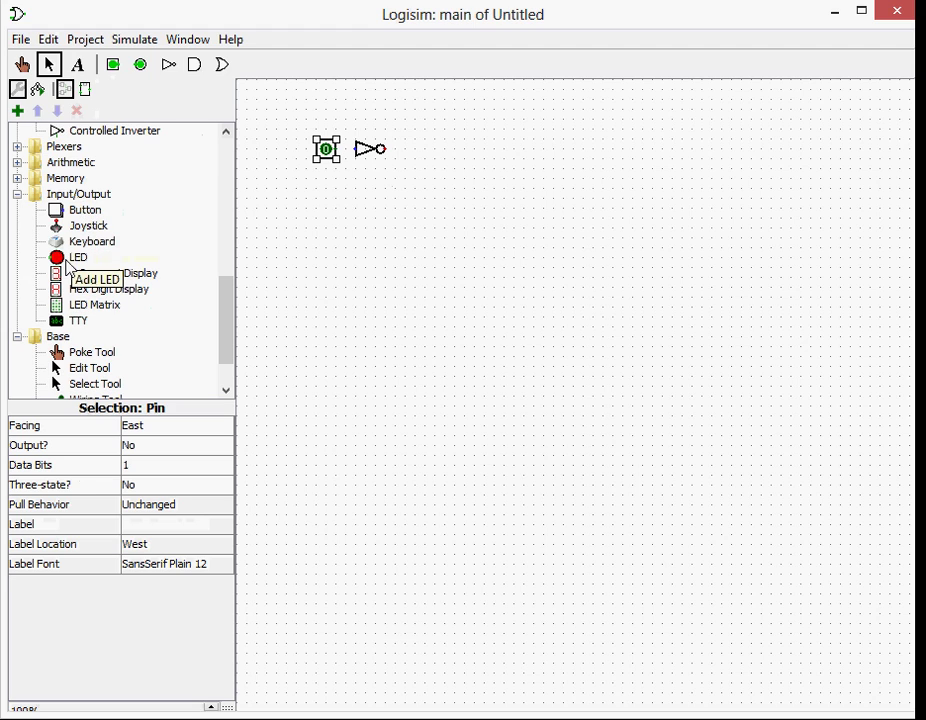
# Add an LED right of the NOT gate, pushed against the gate's output.
pyautogui.click(66, 259)
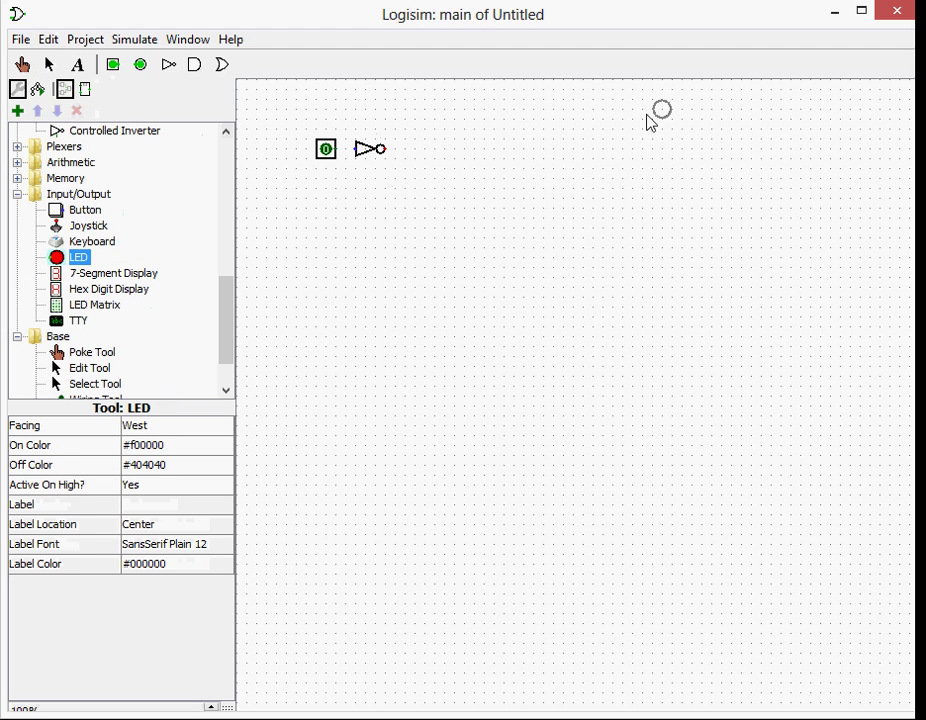
pyautogui.click(431, 160)
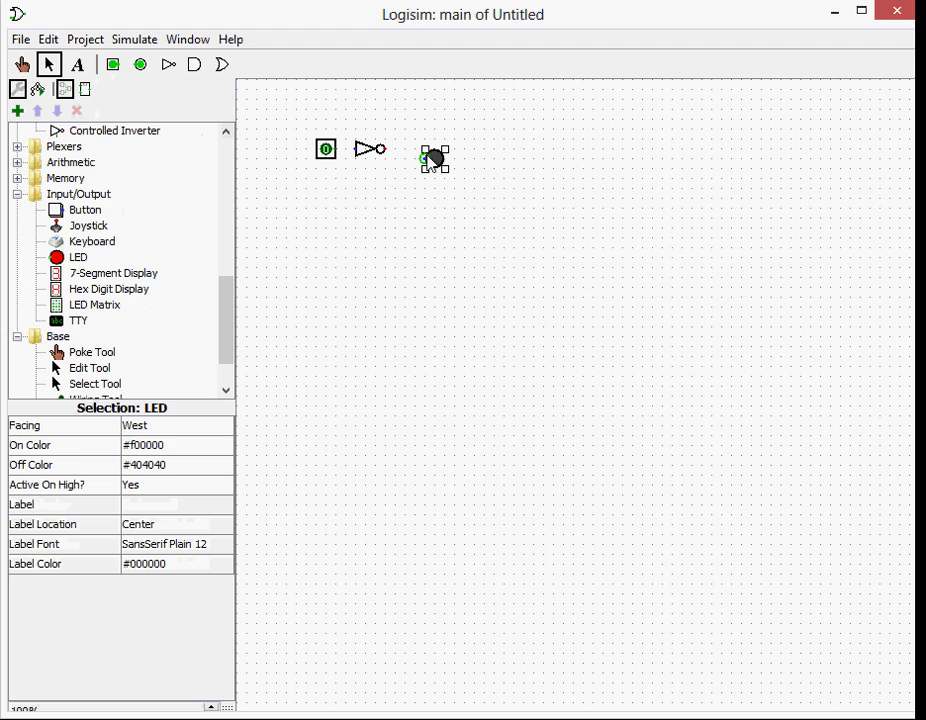
pyautogui.moveTo(435, 160); pyautogui.dragTo(403, 150)
pyautogui.click(360, 152)
# Move the NOT gate aside and wire the input pin straight to the LED.
pyautogui.moveTo(368, 157); pyautogui.dragTo(364, 190)
pyautogui.click(386, 172)
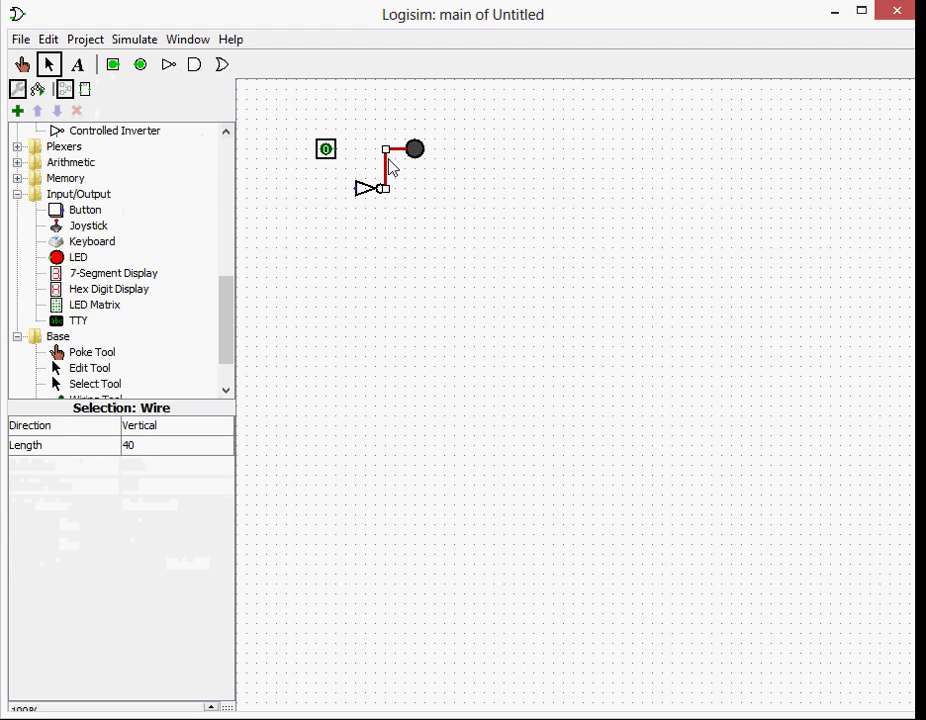
pyautogui.press('Delete')
pyautogui.moveTo(384, 149); pyautogui.dragTo(339, 149)
# Toggle the pin between 1 and 0 twice to watch the LED follow it.
pyautogui.click(22, 64)
pyautogui.click(326, 151)
pyautogui.click(326, 151)
pyautogui.click(326, 151)
pyautogui.click(328, 153)
# Put the NOT gate back between pin and LED, then set the pin to 1 so the LED goes dark.
pyautogui.click(49, 64)
pyautogui.click(383, 152)
pyautogui.press('Delete')
pyautogui.moveTo(377, 192)
pyautogui.mouseDown()
pyautogui.moveTo(384, 174)
pyautogui.moveTo(374, 155)
pyautogui.moveTo(336, 150)
pyautogui.moveTo(404, 156)
pyautogui.mouseUp()
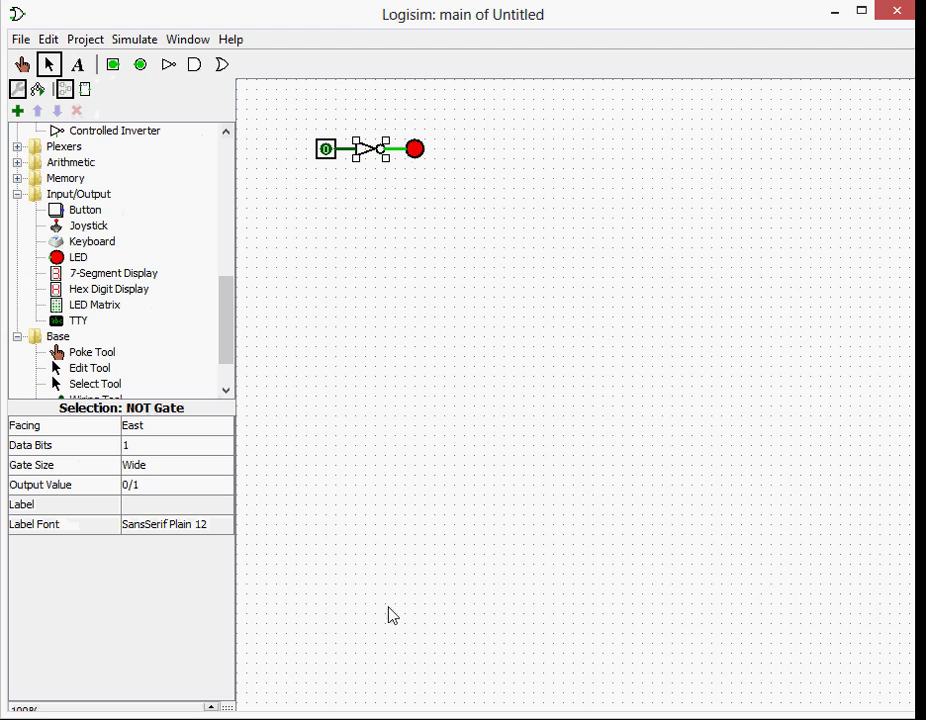
pyautogui.click(21, 65)
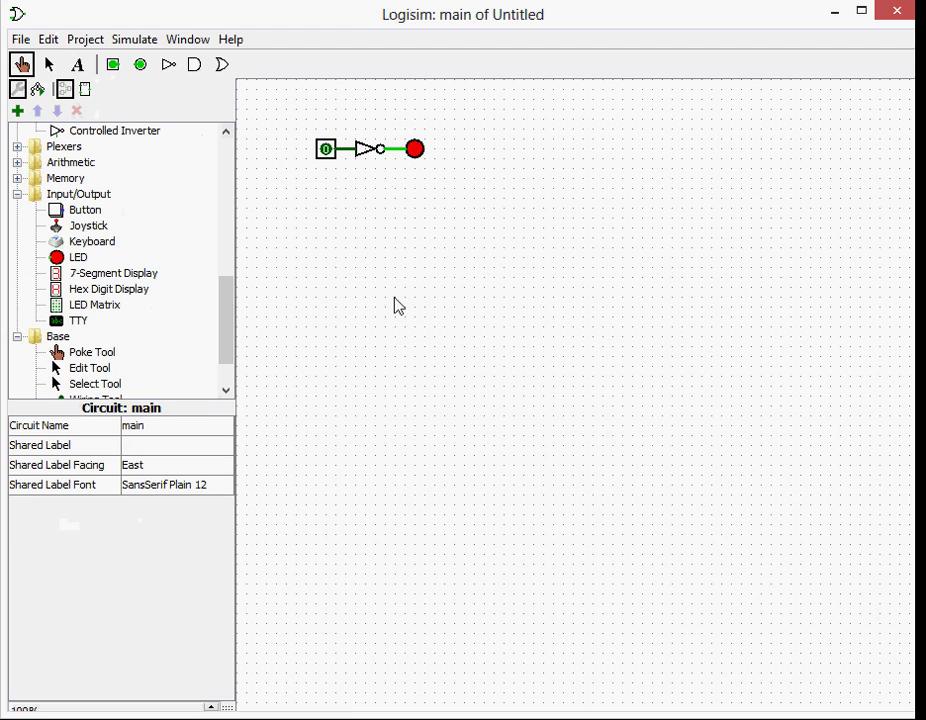
pyautogui.click(326, 152)
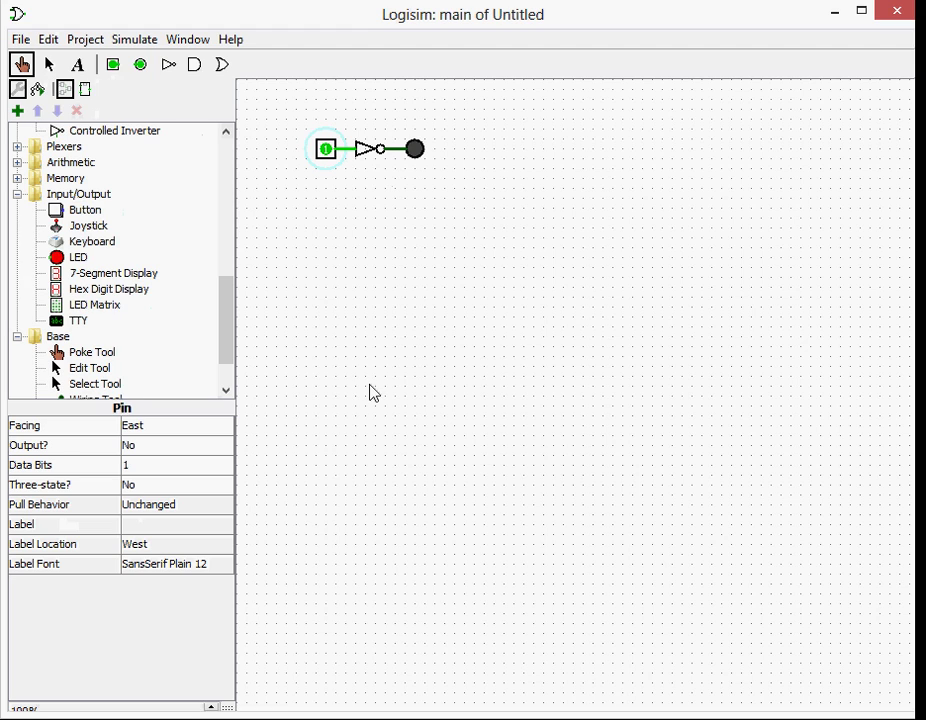
# Delete the NOT gate from the circuit.
pyautogui.click(49, 65)
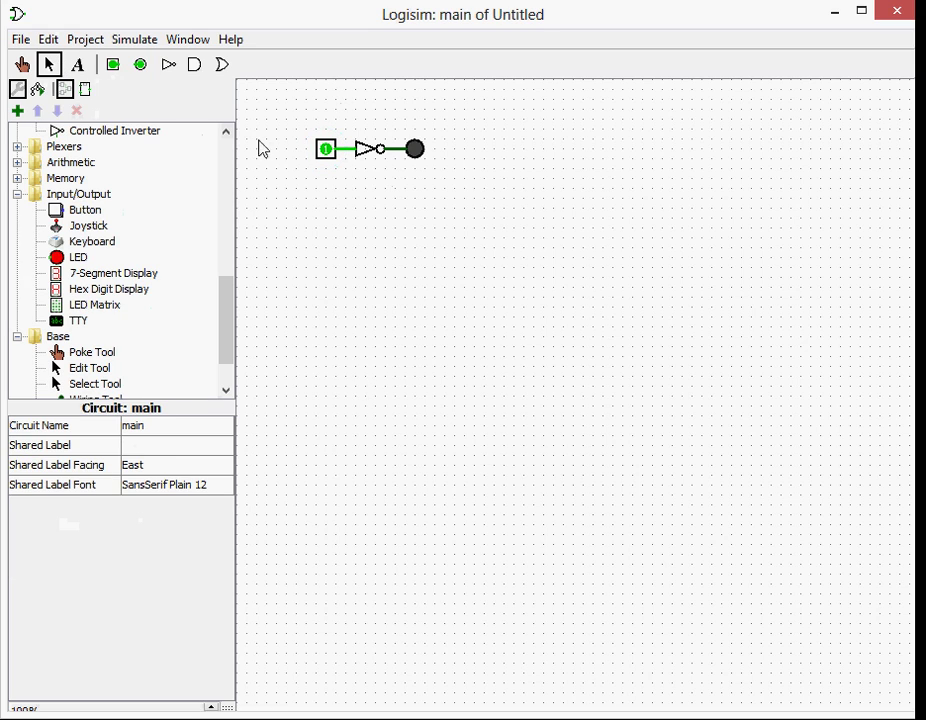
pyautogui.click(372, 150)
pyautogui.press('Delete')
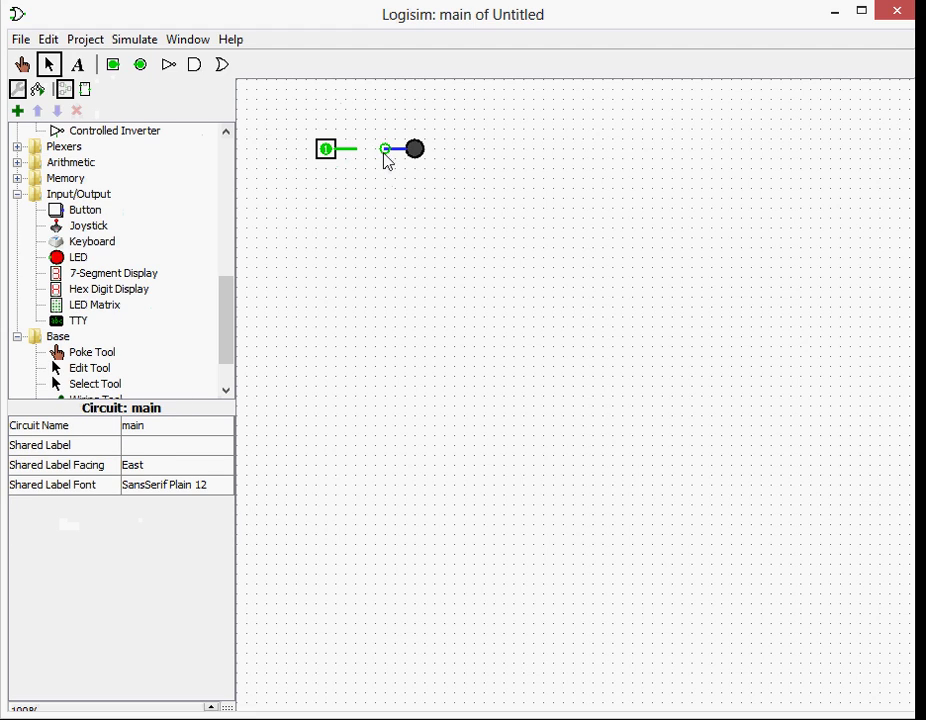
# Clean up the leftover wire stubs by the LED and select the input pin to duplicate it.
pyautogui.click(386, 154)
pyautogui.click(394, 156)
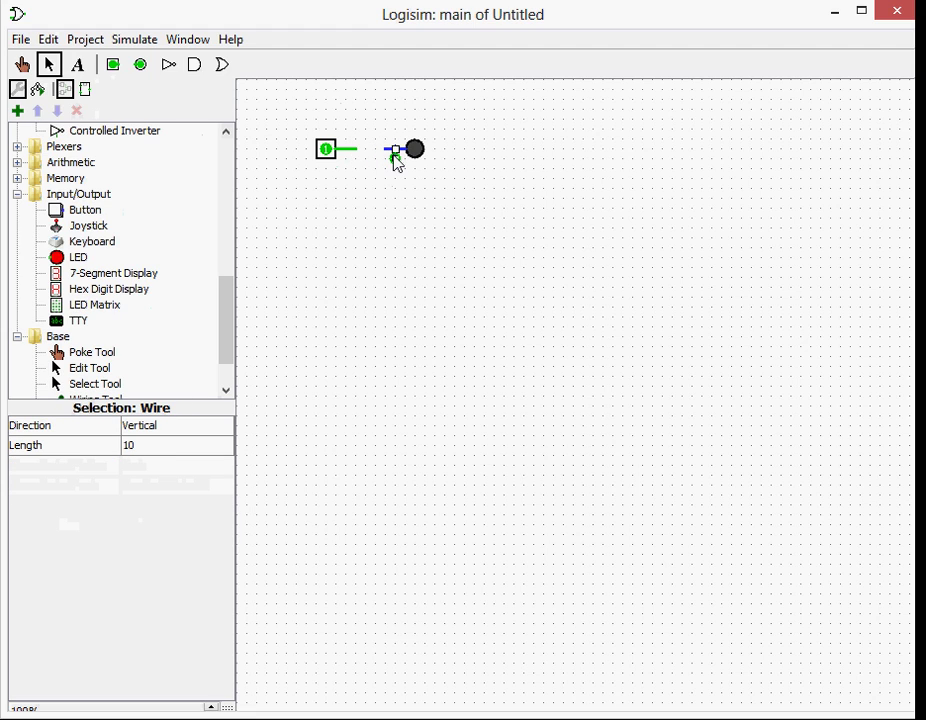
pyautogui.click(384, 157)
pyautogui.click(386, 159)
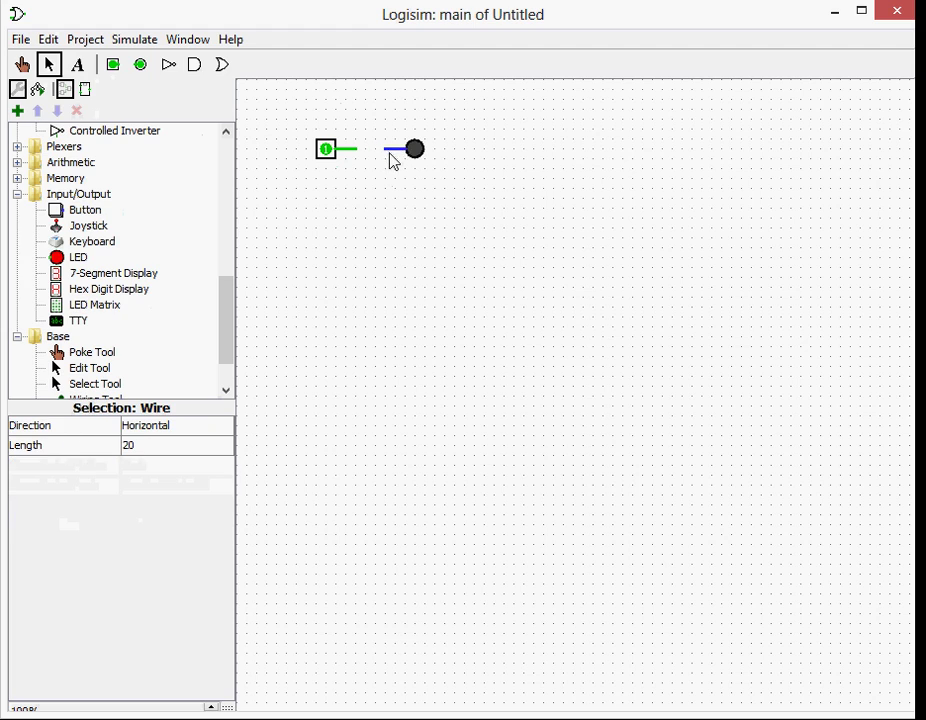
pyautogui.click(395, 162)
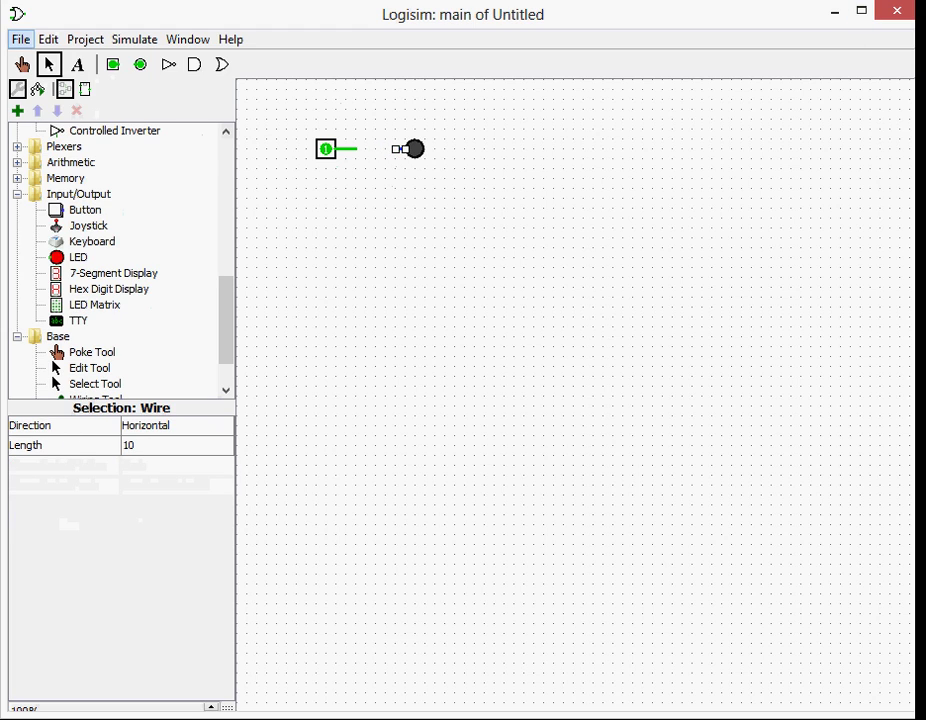
pyautogui.moveTo(300, 136); pyautogui.dragTo(333, 190)
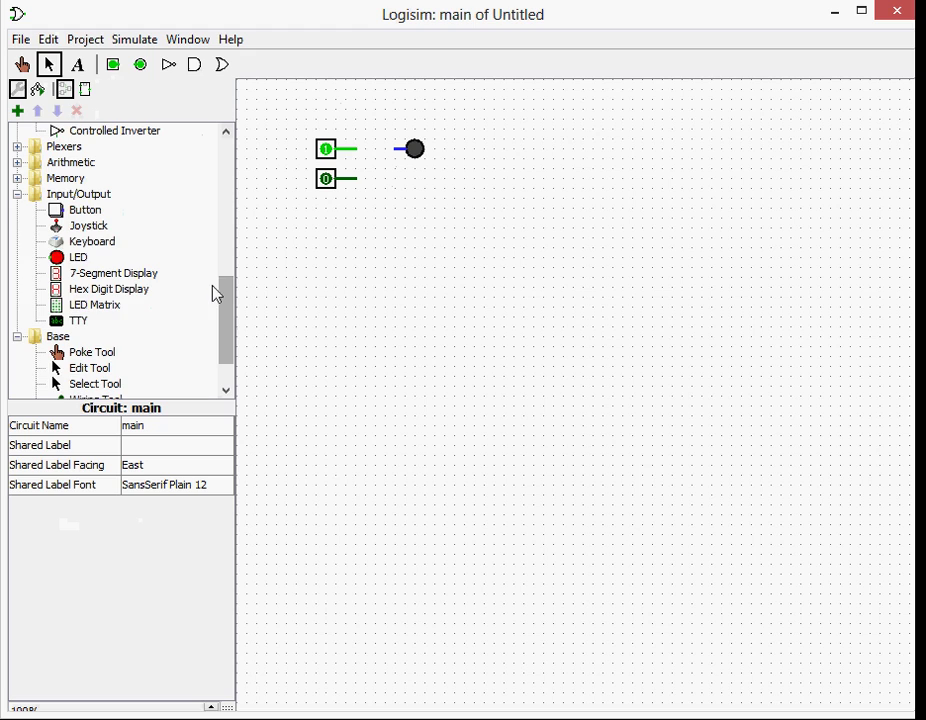
# Place an East-facing AND gate beside the two pins, wired to the LED and both pins.
pyautogui.moveTo(228, 295); pyautogui.dragTo(178, 205)
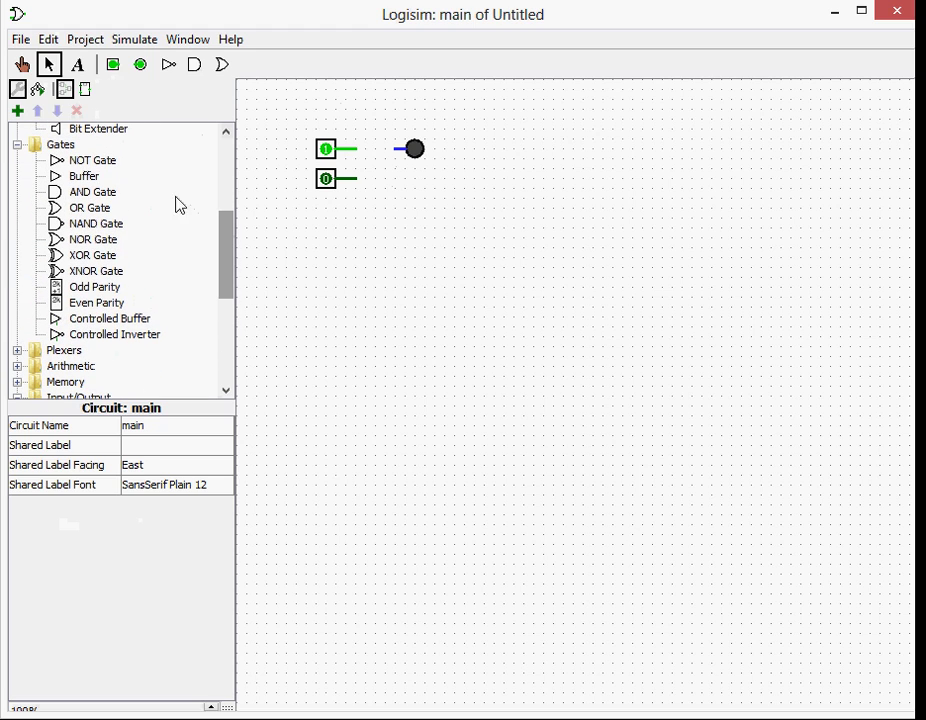
pyautogui.click(114, 197)
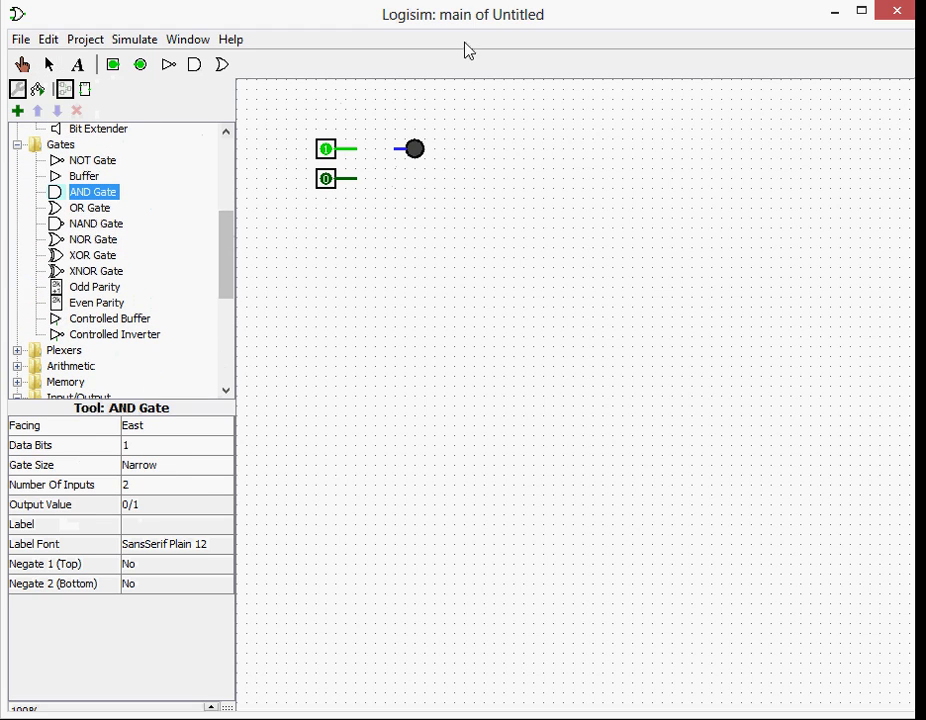
pyautogui.click(386, 166)
pyautogui.moveTo(391, 160); pyautogui.dragTo(396, 151)
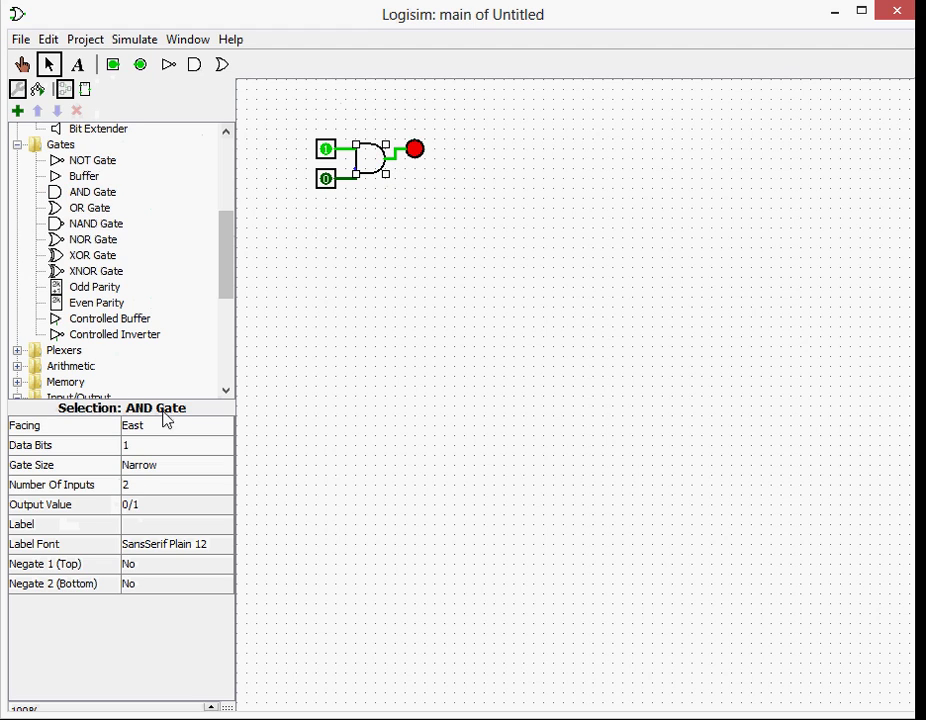
pyautogui.click(134, 428)
pyautogui.click(140, 473)
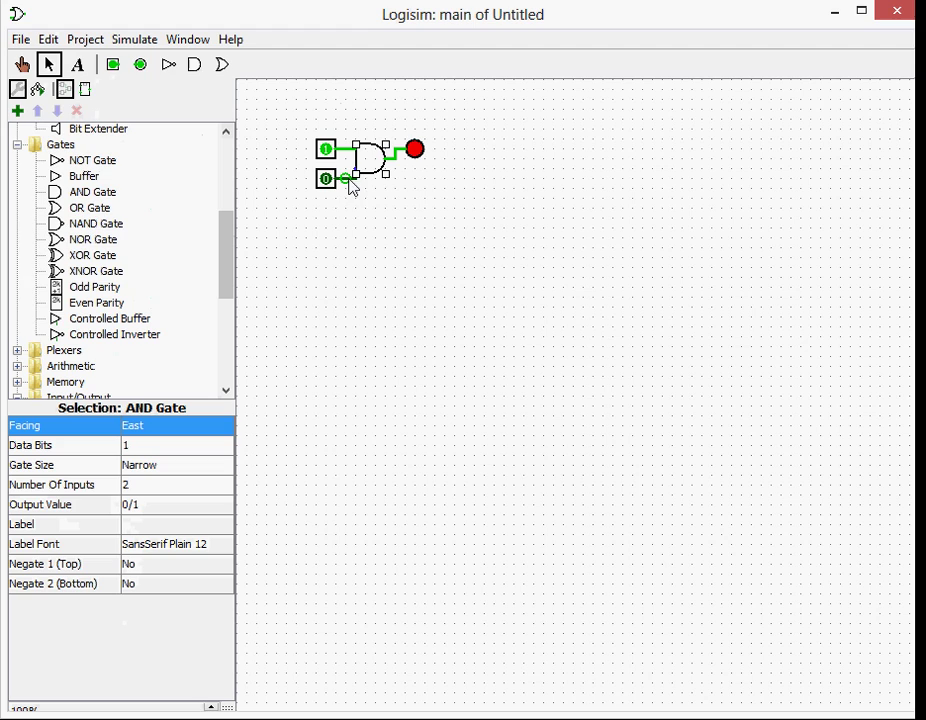
pyautogui.moveTo(352, 186); pyautogui.dragTo(368, 190)
pyautogui.click(490, 502)
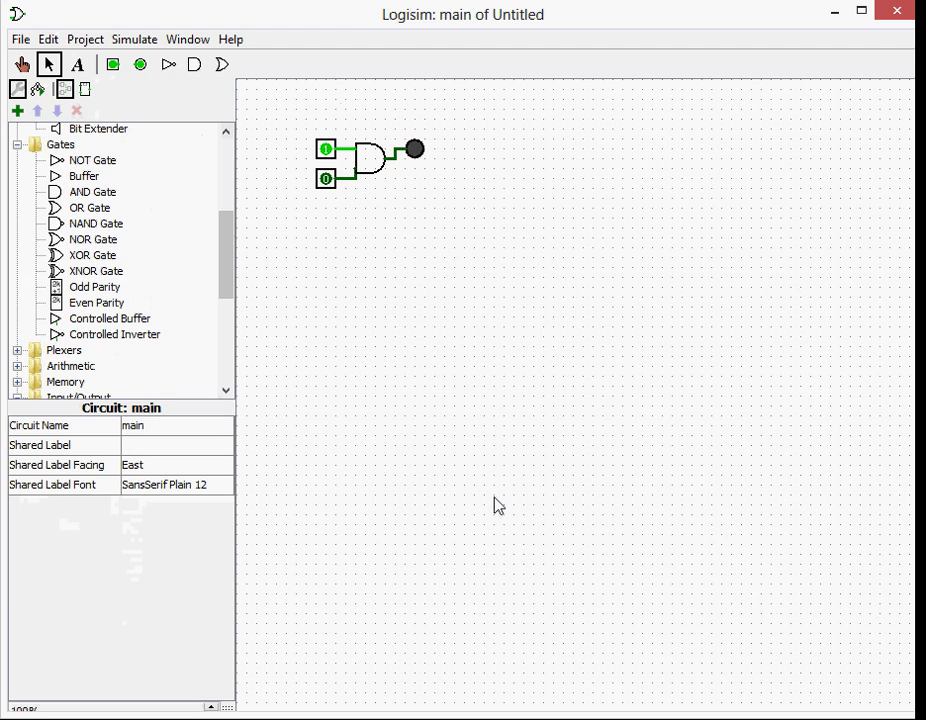
# Toggle the two inputs through combinations until both are 1 and the LED lights.
pyautogui.click(21, 64)
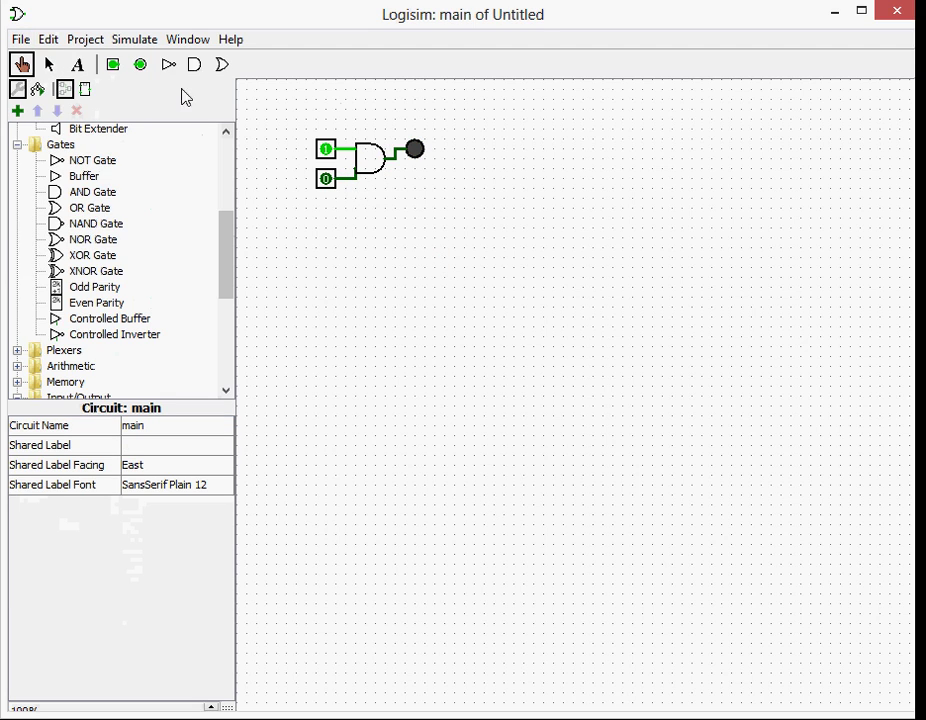
pyautogui.click(326, 152)
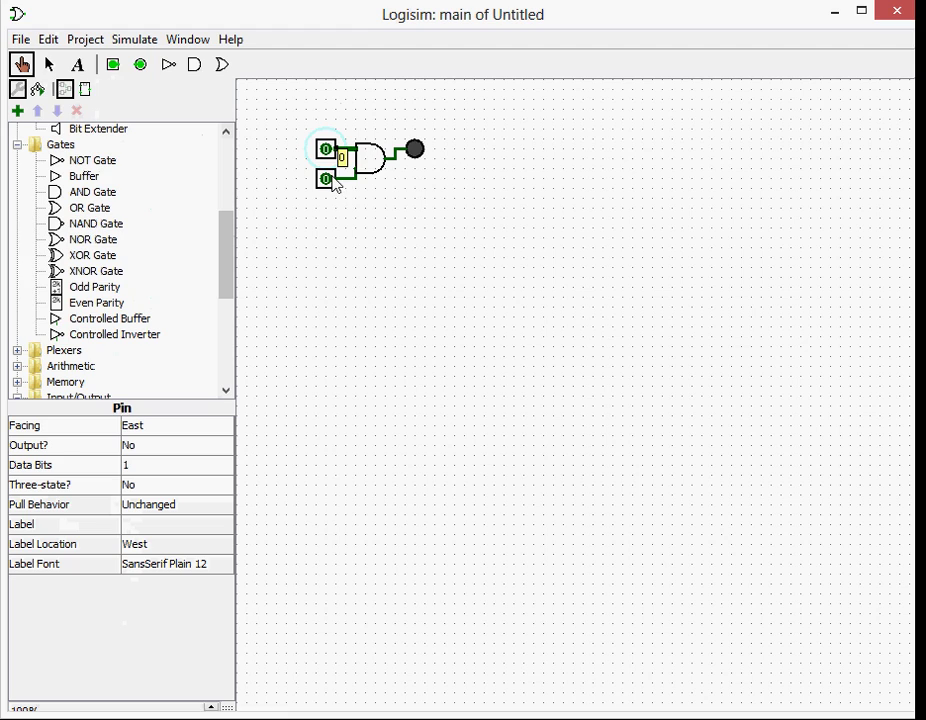
pyautogui.click(329, 152)
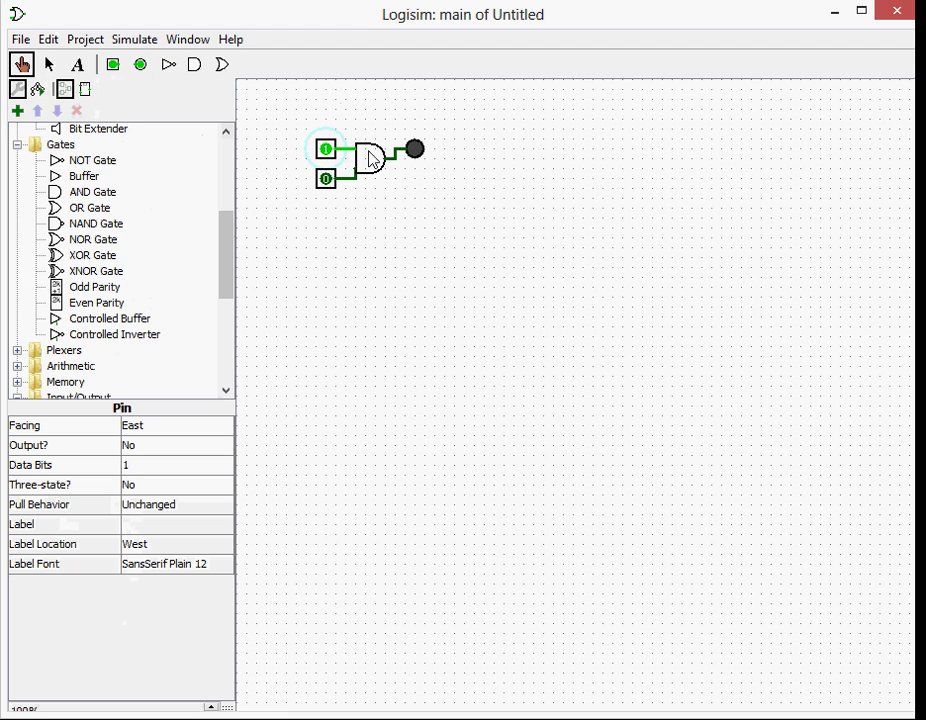
pyautogui.click(331, 153)
pyautogui.click(329, 177)
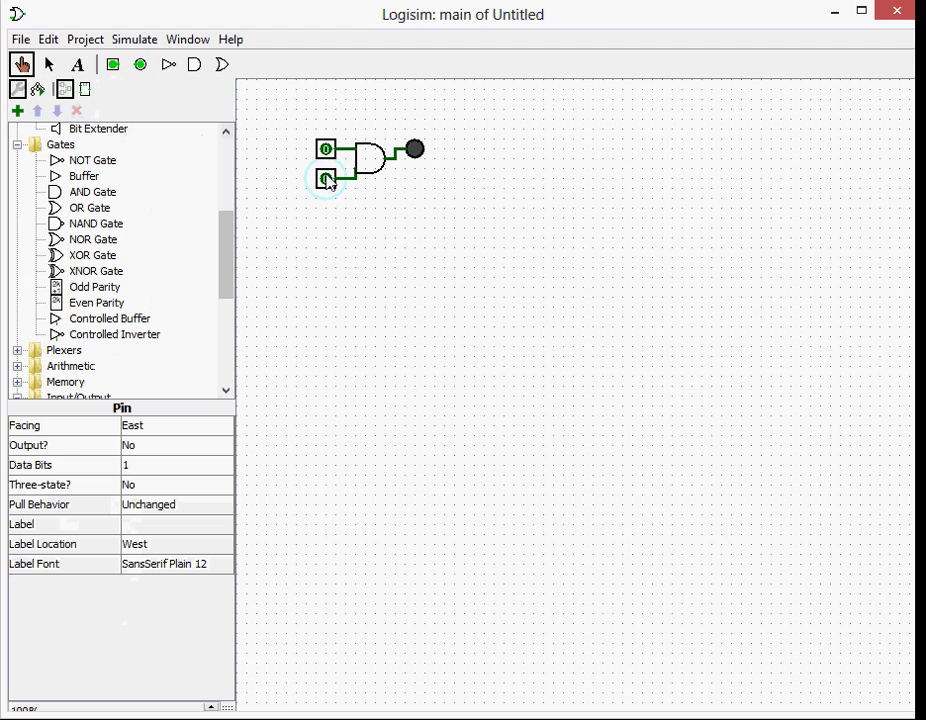
pyautogui.click(327, 179)
pyautogui.click(327, 151)
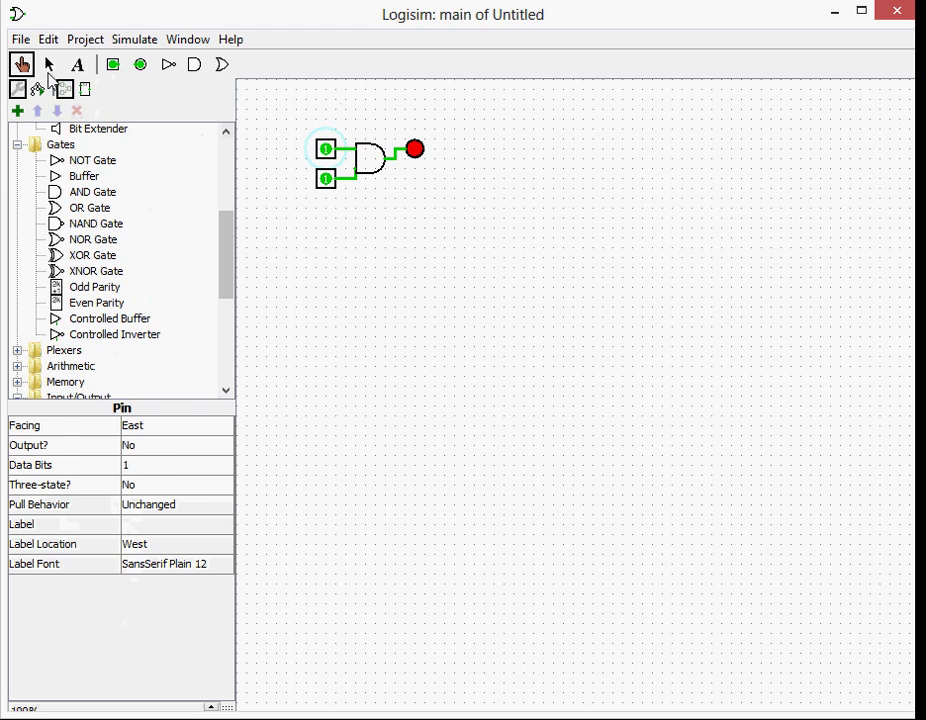
# Delete the AND gate.
pyautogui.click(48, 64)
pyautogui.click(381, 171)
pyautogui.press('Delete')
# Place a narrow 2-input OR gate between the pins and the LED.
pyautogui.scroll(-5, 218, 296)
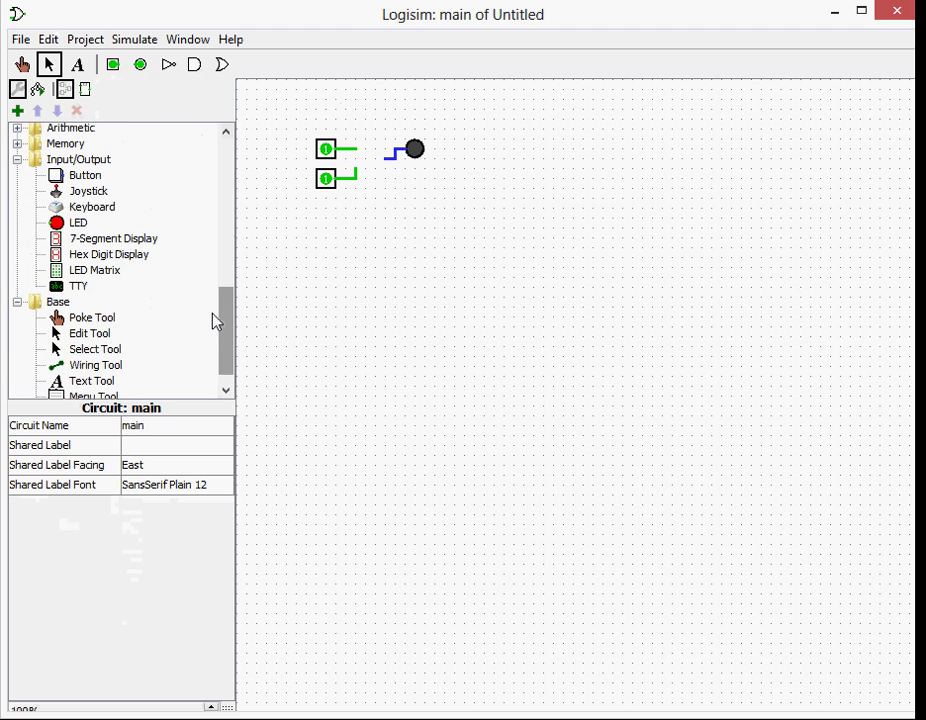
pyautogui.scroll(6, 221, 279)
pyautogui.click(95, 249)
pyautogui.click(180, 466)
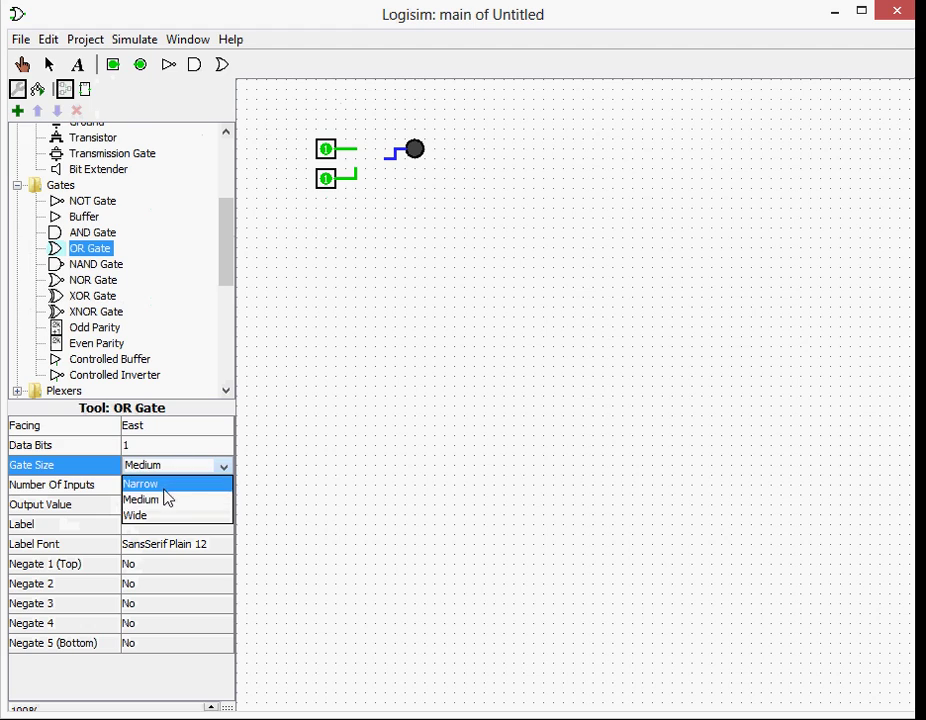
pyautogui.click(158, 485)
pyautogui.click(142, 485)
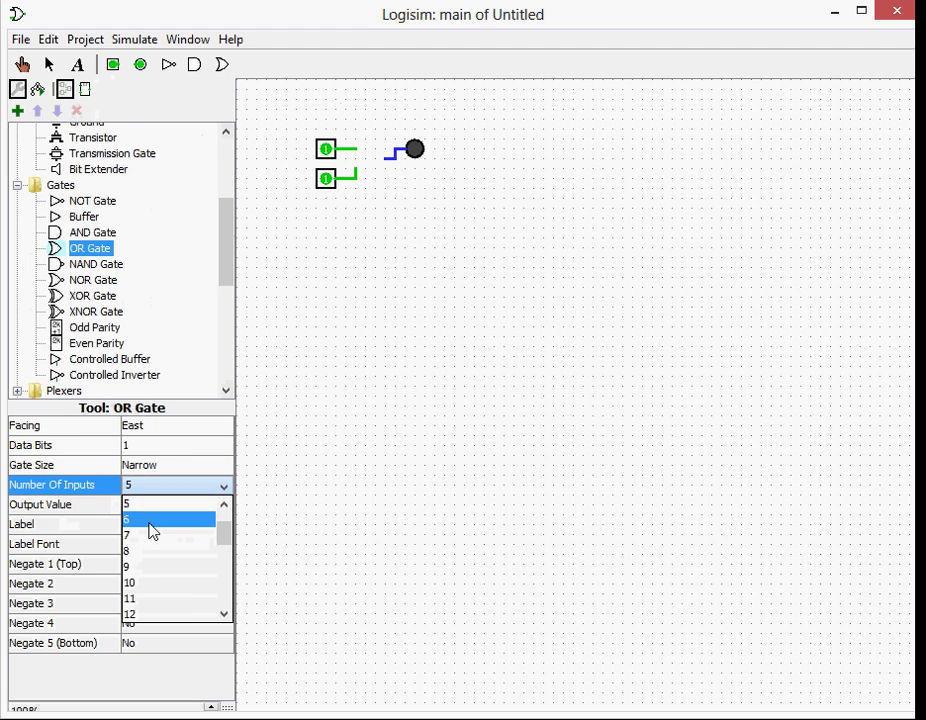
pyautogui.scroll(1, 152, 530)
pyautogui.click(151, 505)
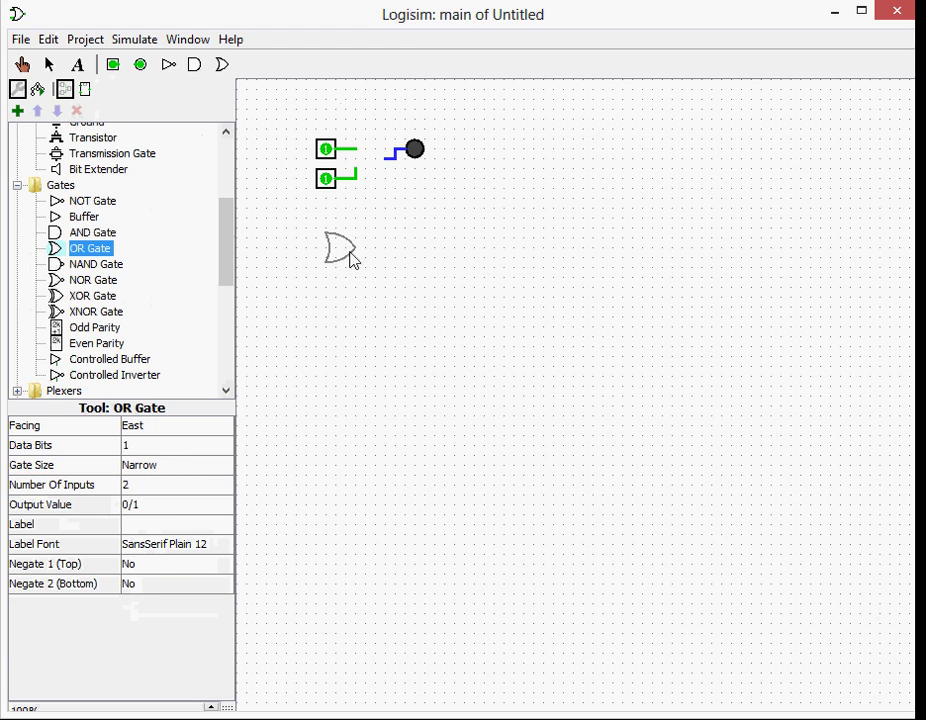
pyautogui.click(387, 162)
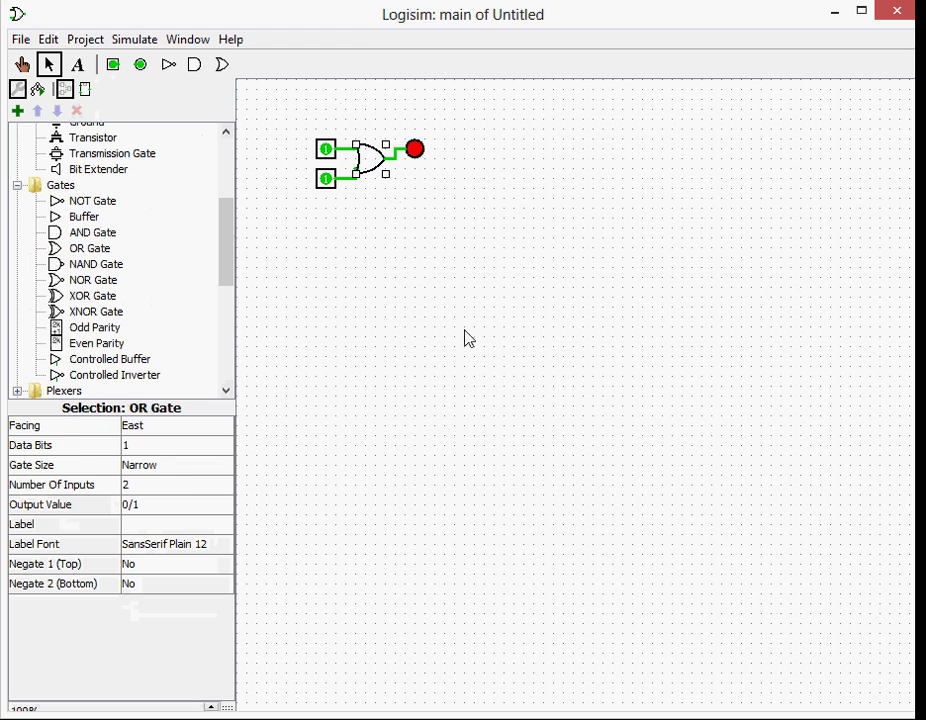
pyautogui.click(465, 338)
# Set both the top and bottom input pins to 0.
pyautogui.click(21, 64)
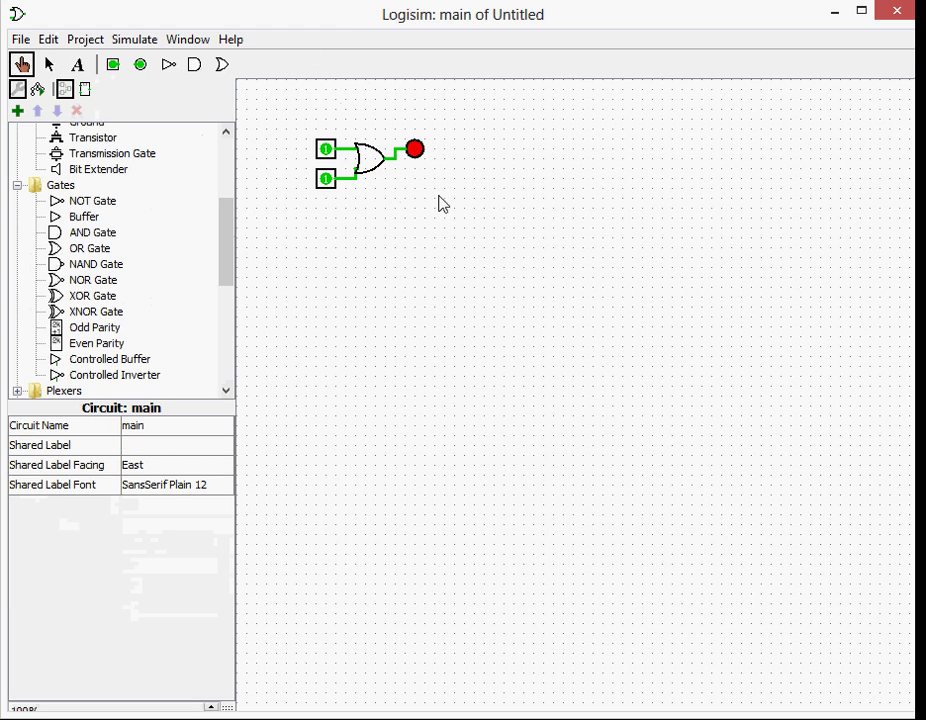
pyautogui.click(326, 150)
pyautogui.click(327, 179)
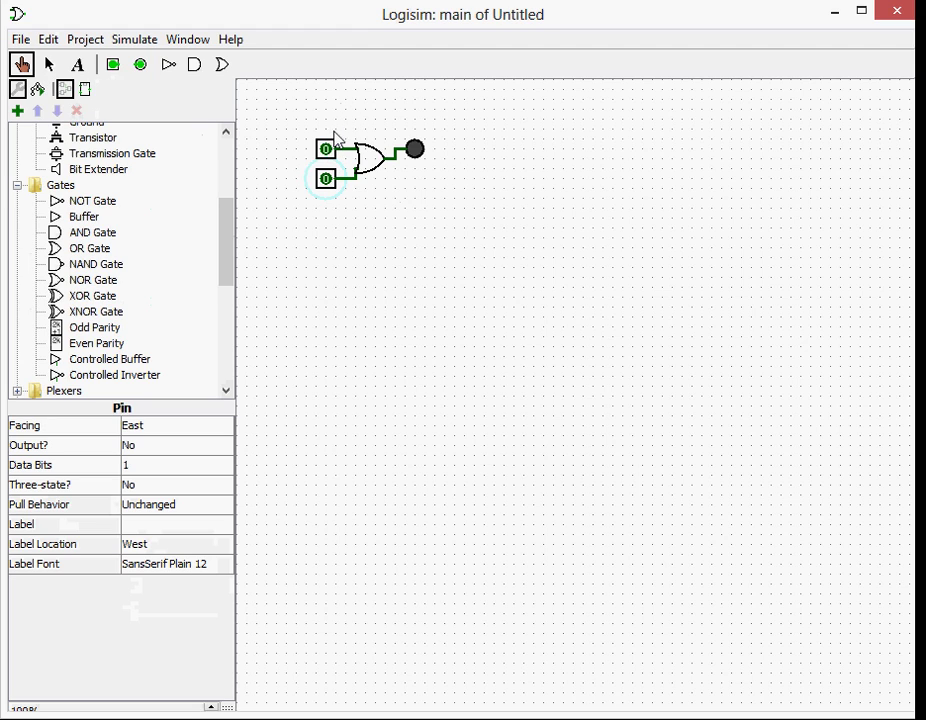
# Run the OR gate through input combinations, ending with both pins at 0, then select the gate.
pyautogui.click(330, 148)
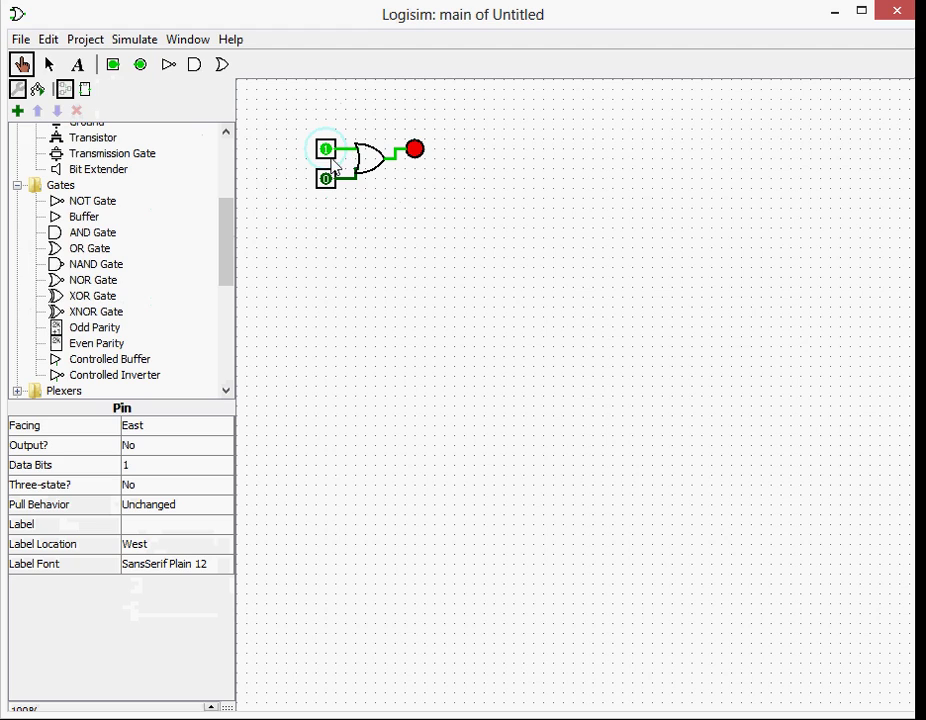
pyautogui.click(328, 150)
pyautogui.click(328, 150)
pyautogui.click(327, 179)
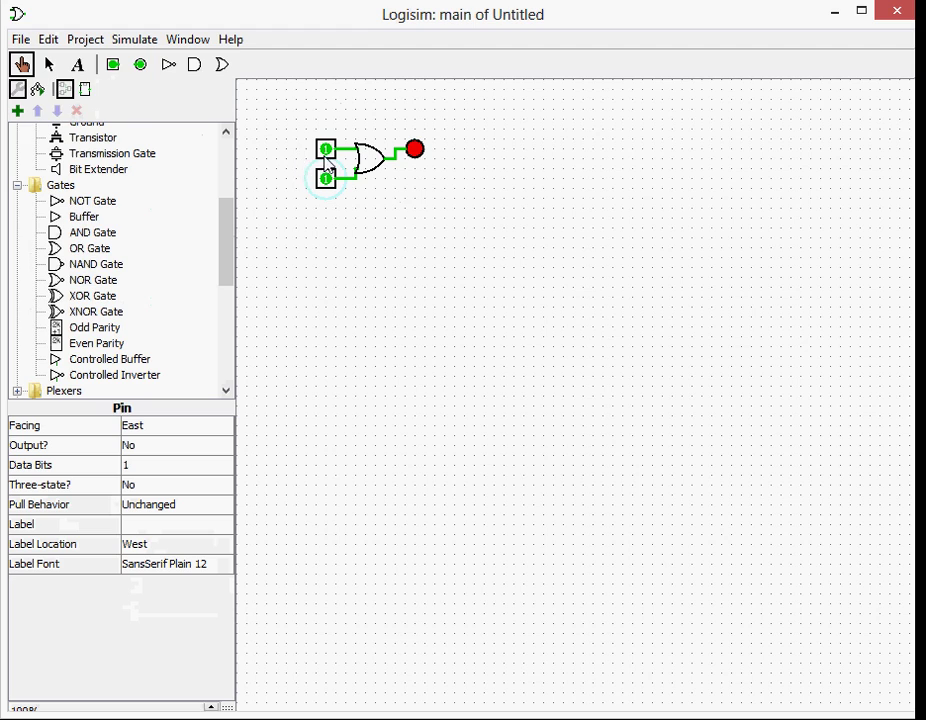
pyautogui.click(326, 149)
pyautogui.click(326, 179)
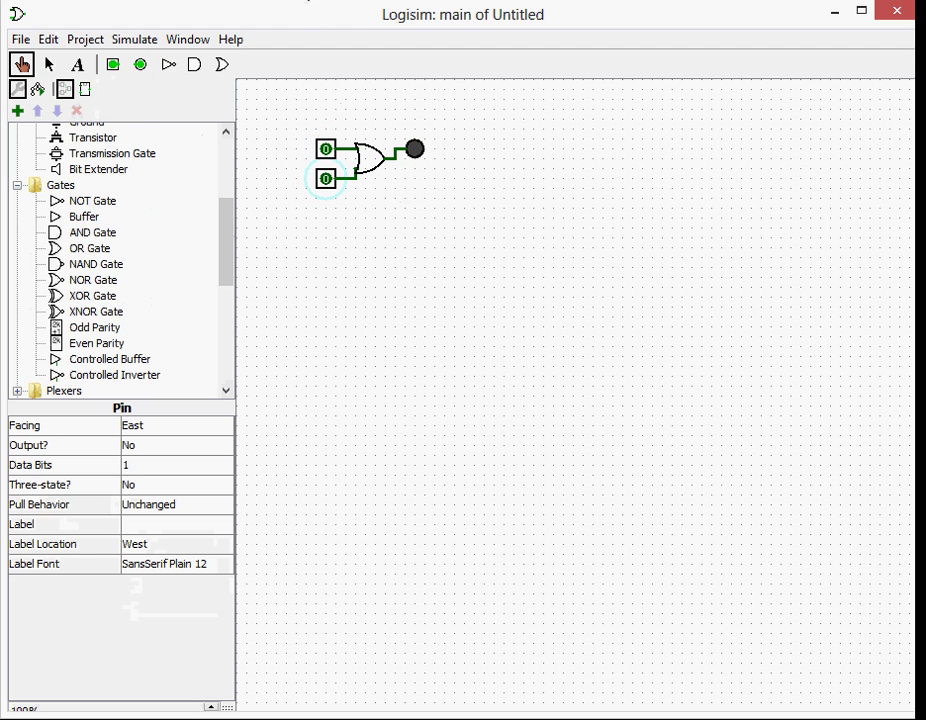
pyautogui.click(49, 64)
pyautogui.click(380, 172)
# Delete the OR gate and choose an XOR gate with 2 inputs, 1 data bit, narrow size.
pyautogui.press('Delete')
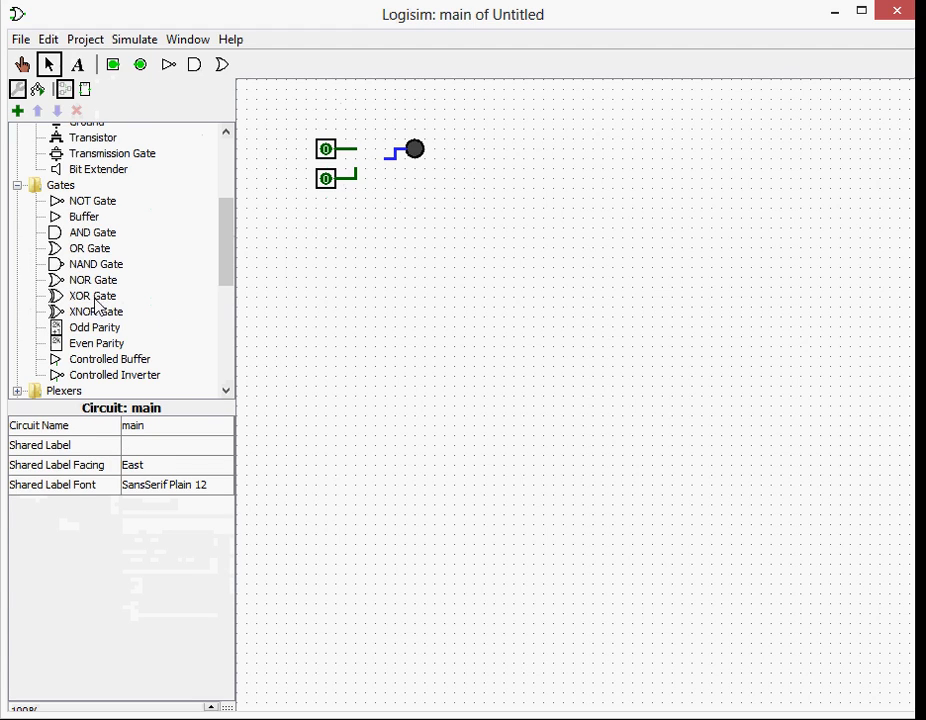
pyautogui.click(96, 300)
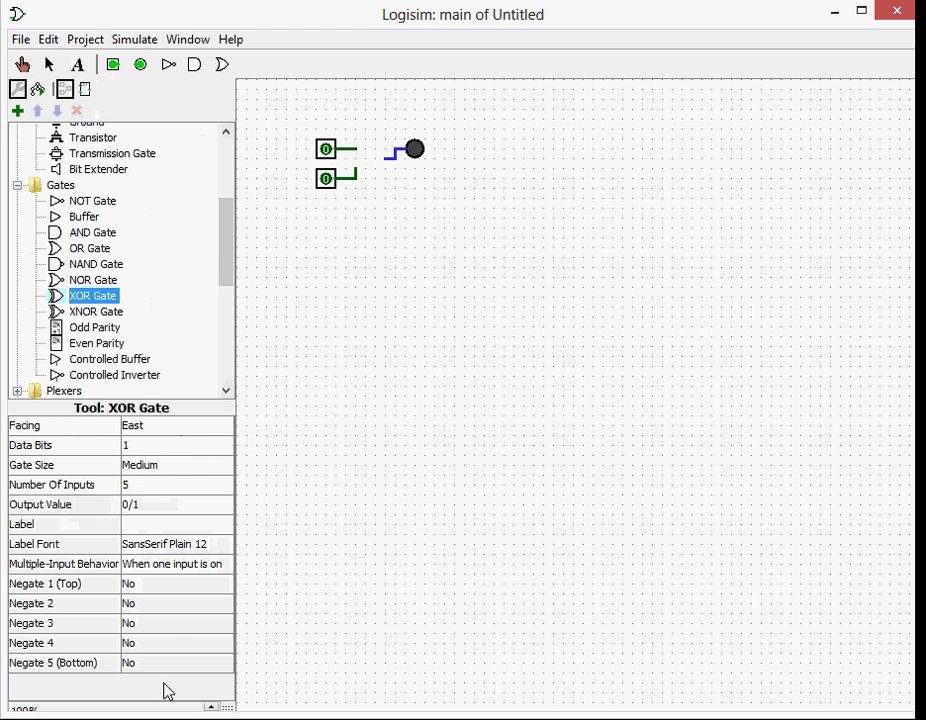
pyautogui.click(160, 486)
pyautogui.scroll(1, 166, 520)
pyautogui.click(166, 514)
pyautogui.click(166, 447)
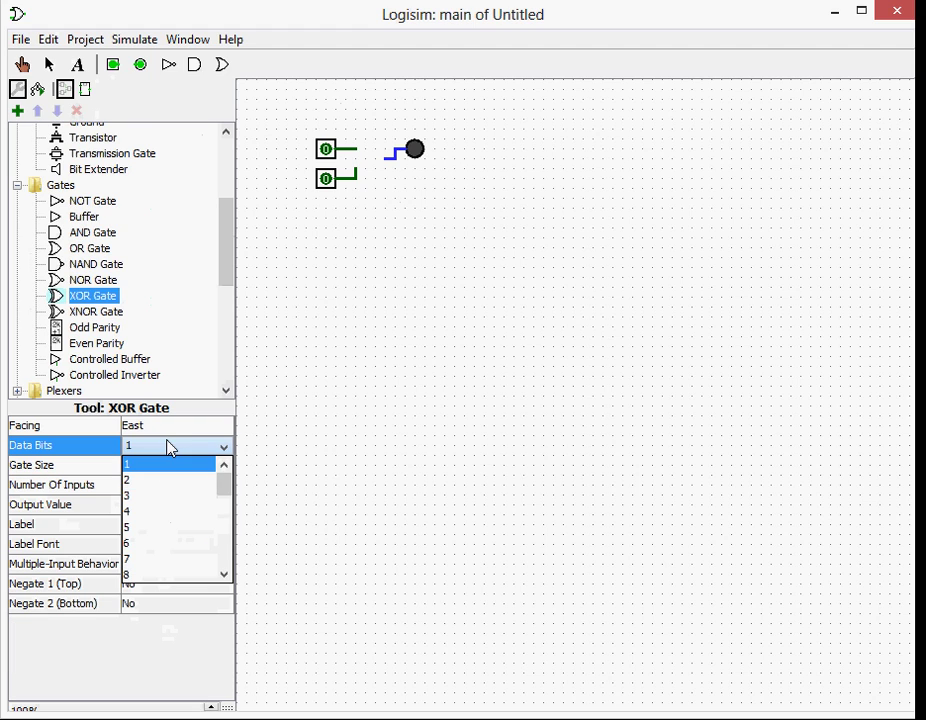
pyautogui.click(168, 447)
pyautogui.click(182, 466)
pyautogui.click(190, 482)
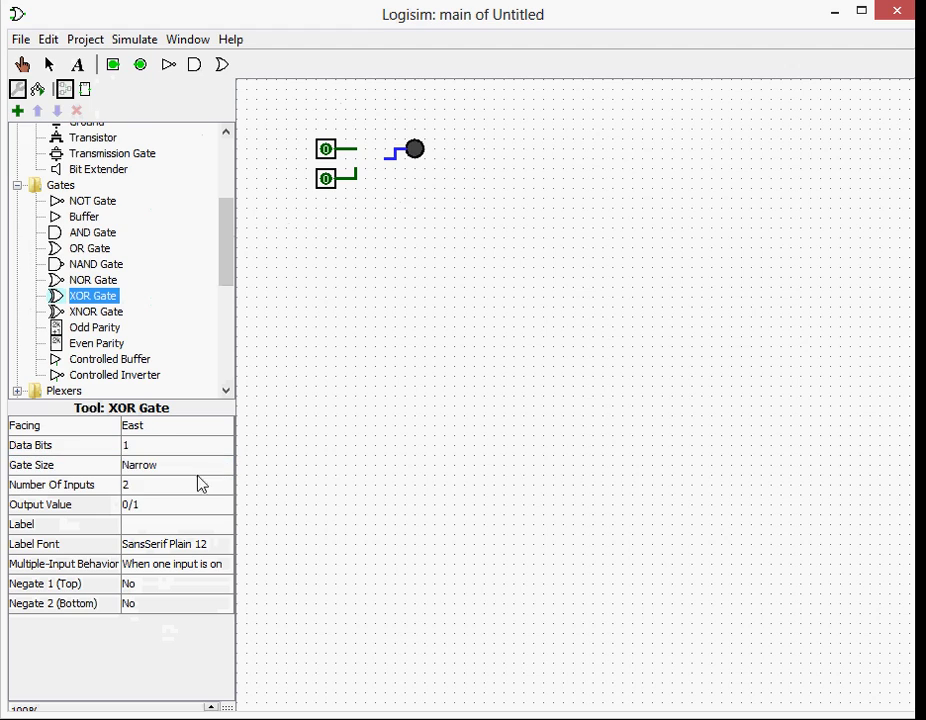
# Place the XOR gate beside the pins and trim the lower pin's wire to length 10.
pyautogui.click(407, 208)
pyautogui.moveTo(356, 171)
pyautogui.mouseDown()
pyautogui.moveTo(361, 187)
pyautogui.moveTo(355, 170)
pyautogui.moveTo(362, 178)
pyautogui.mouseUp()
pyautogui.click(358, 172)
pyautogui.click(357, 184)
pyautogui.moveTo(355, 188)
pyautogui.mouseDown()
pyautogui.moveTo(347, 188)
pyautogui.moveTo(366, 172)
pyautogui.moveTo(363, 195)
pyautogui.mouseUp()
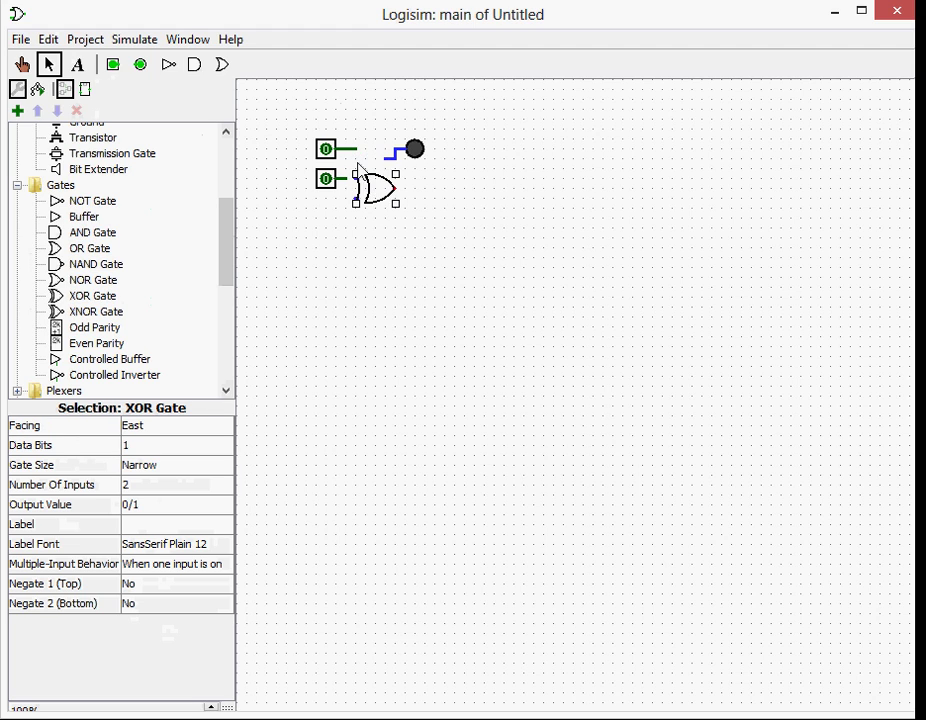
# Shorten the top pin's wire to length 10 and move the XOR gate so its output meets the LED wire.
pyautogui.click(355, 150)
pyautogui.moveTo(356, 149); pyautogui.dragTo(346, 152)
pyautogui.click(366, 195)
pyautogui.moveTo(366, 195)
pyautogui.mouseDown()
pyautogui.moveTo(366, 168)
pyautogui.moveTo(367, 180)
pyautogui.mouseUp()
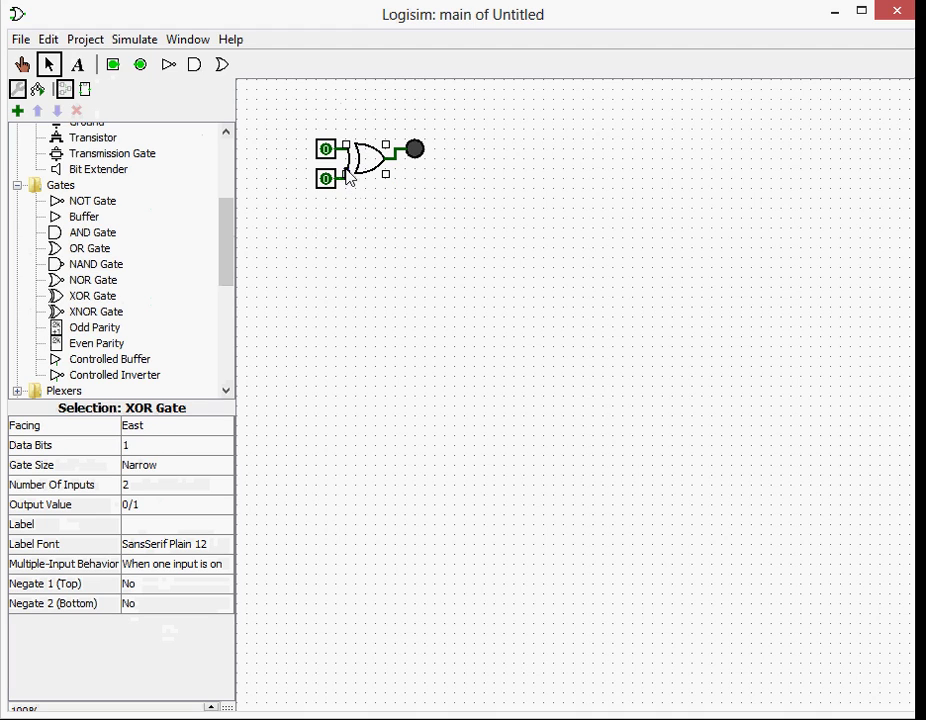
pyautogui.click(372, 190)
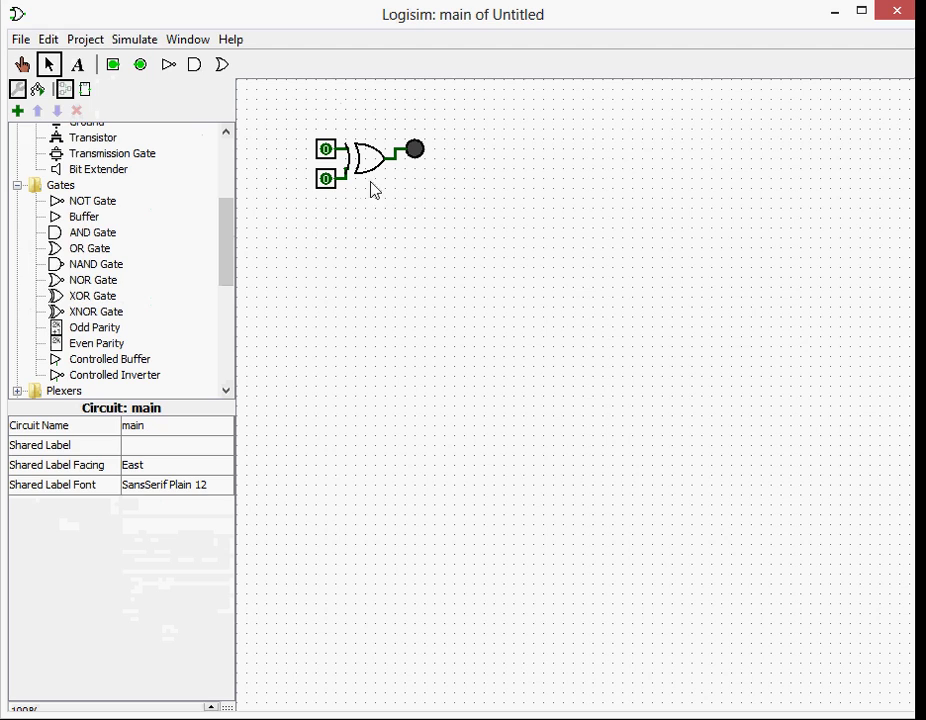
pyautogui.click(22, 66)
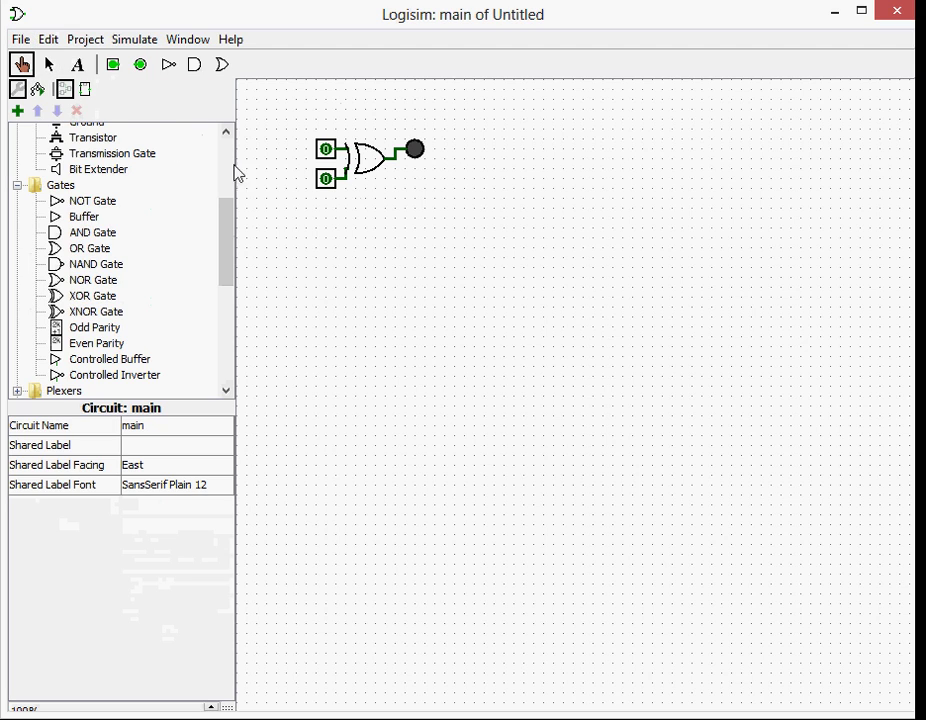
pyautogui.click(325, 149)
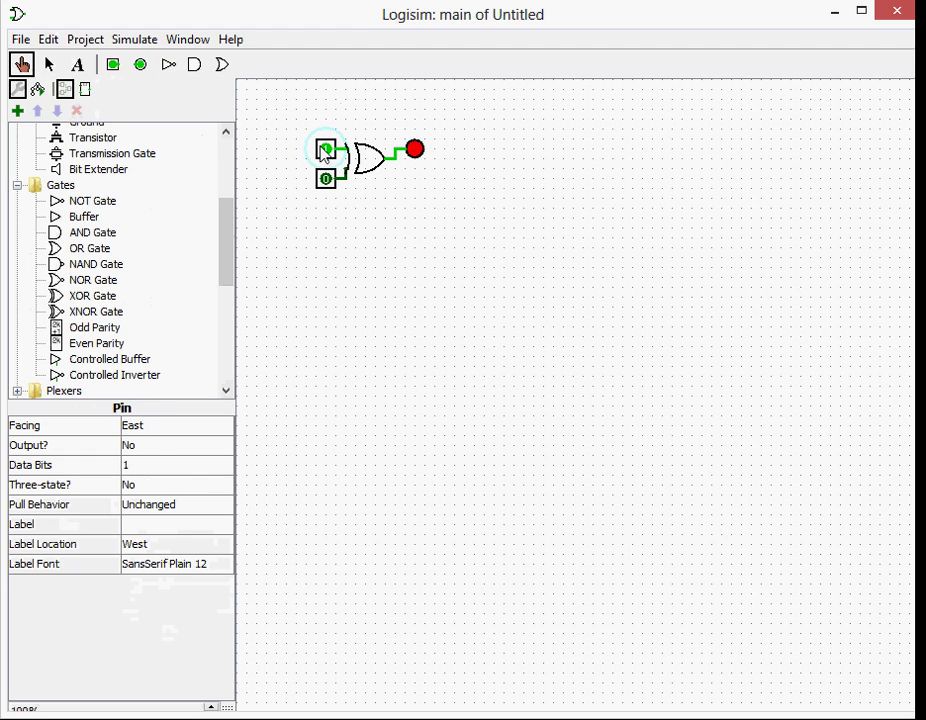
pyautogui.click(325, 149)
pyautogui.click(325, 180)
pyautogui.click(325, 180)
pyautogui.click(325, 149)
pyautogui.click(325, 180)
pyautogui.click(325, 149)
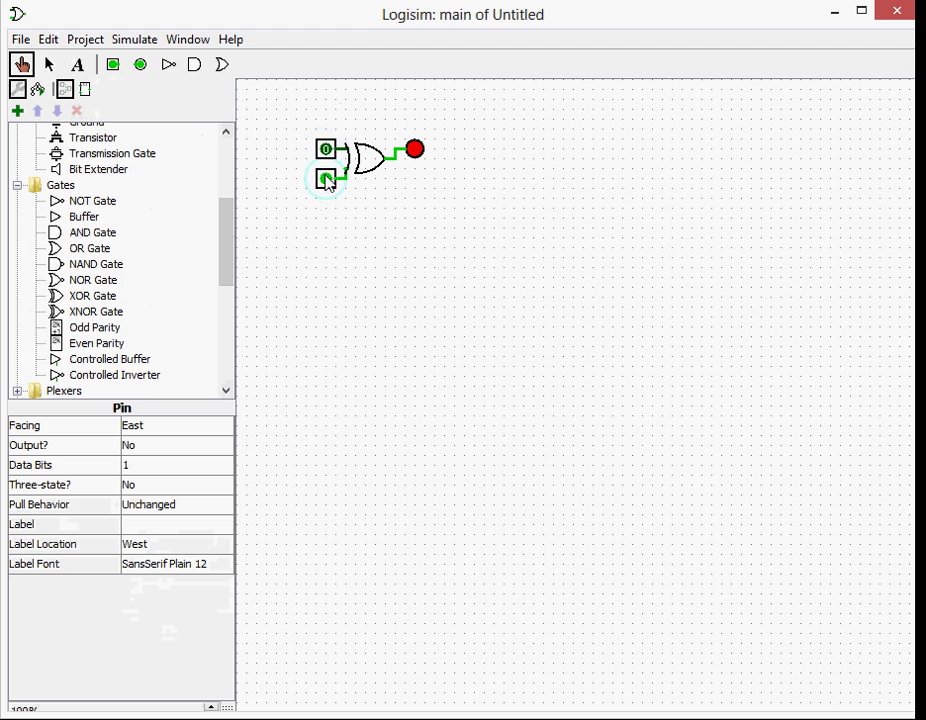
pyautogui.click(325, 179)
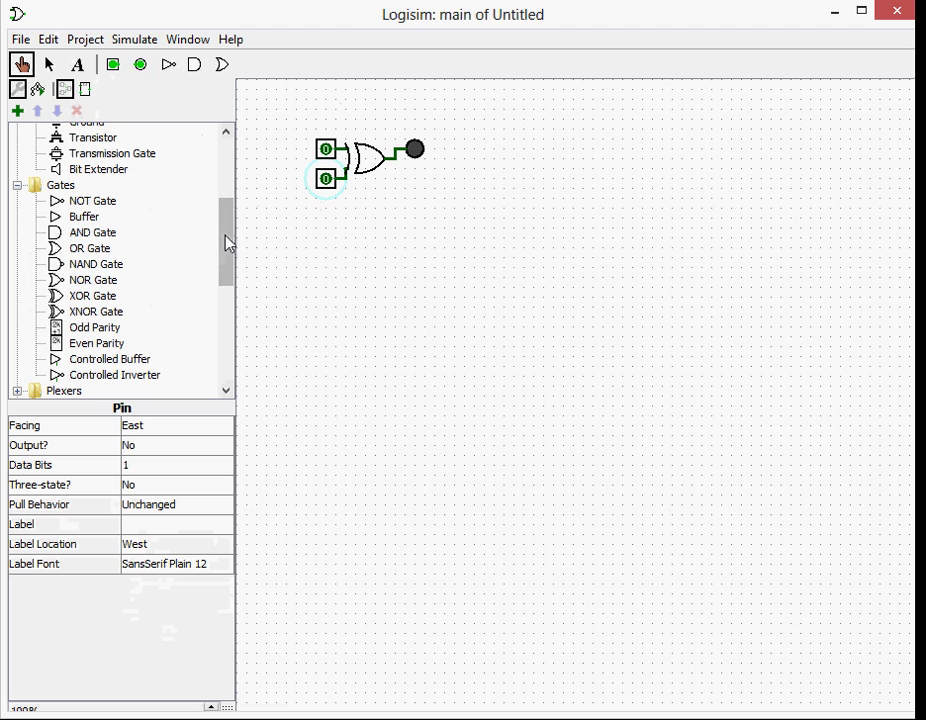
pyautogui.moveTo(228, 242); pyautogui.dragTo(276, 222)
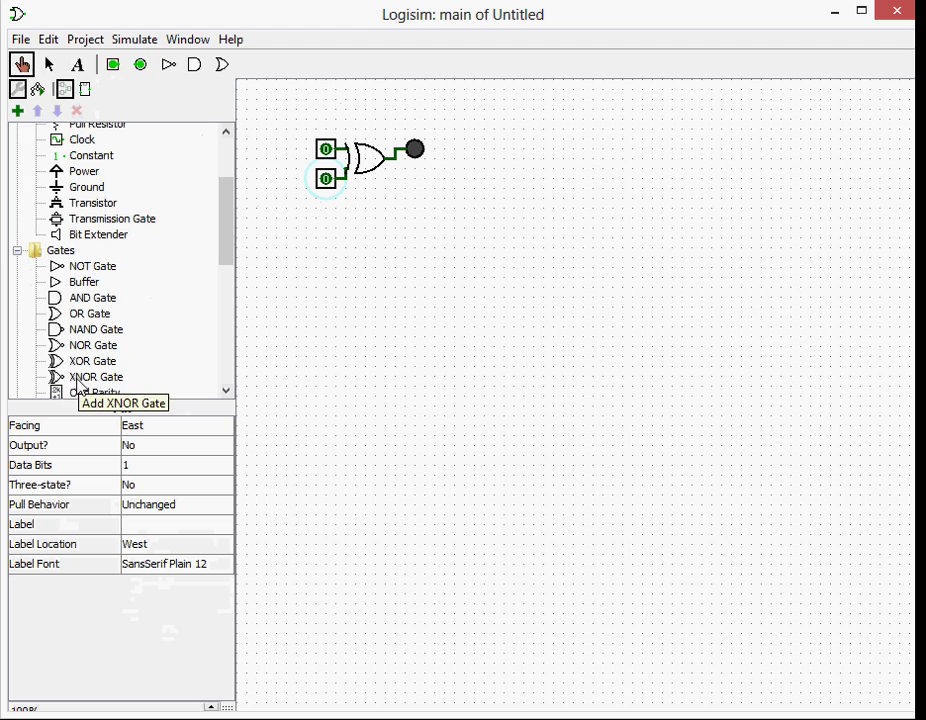